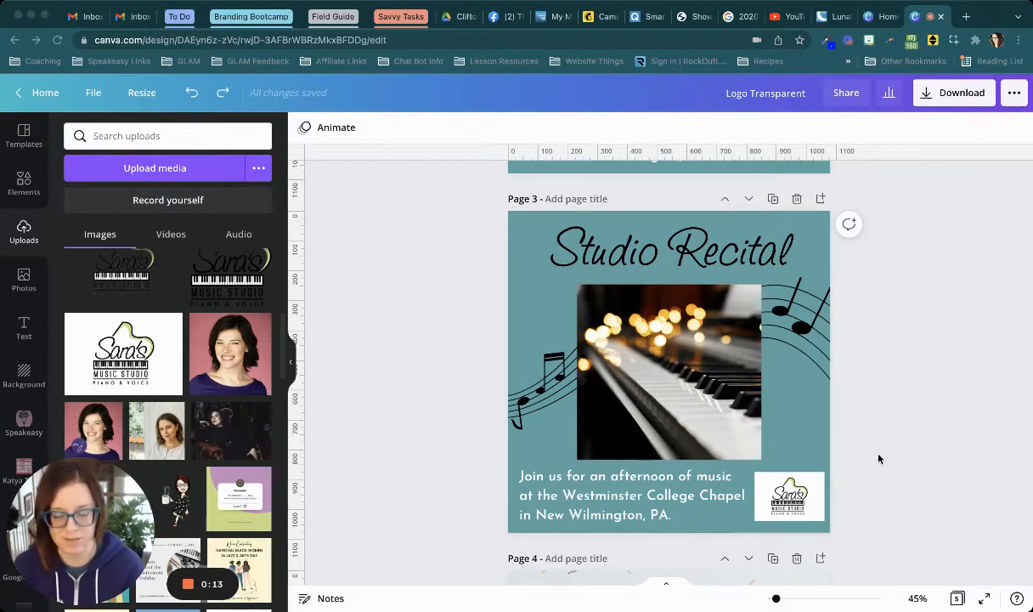
# Step: Place the uploaded white-background Sara's Music Studio logo on the pink page 5 and enlarge it to span the page width
pyautogui.scroll(5, 878, 458)
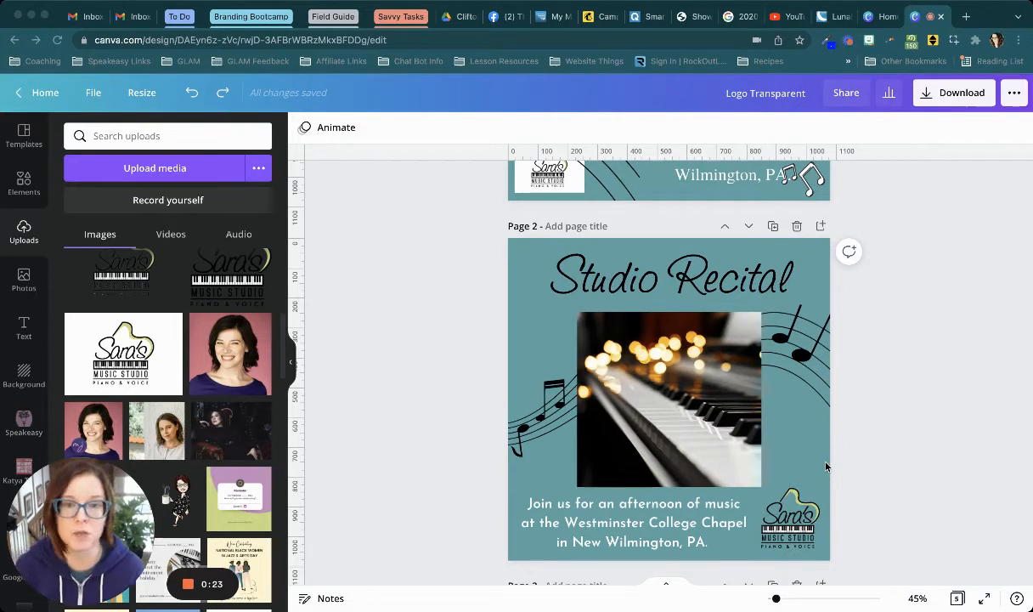
pyautogui.scroll(-15, 825, 466)
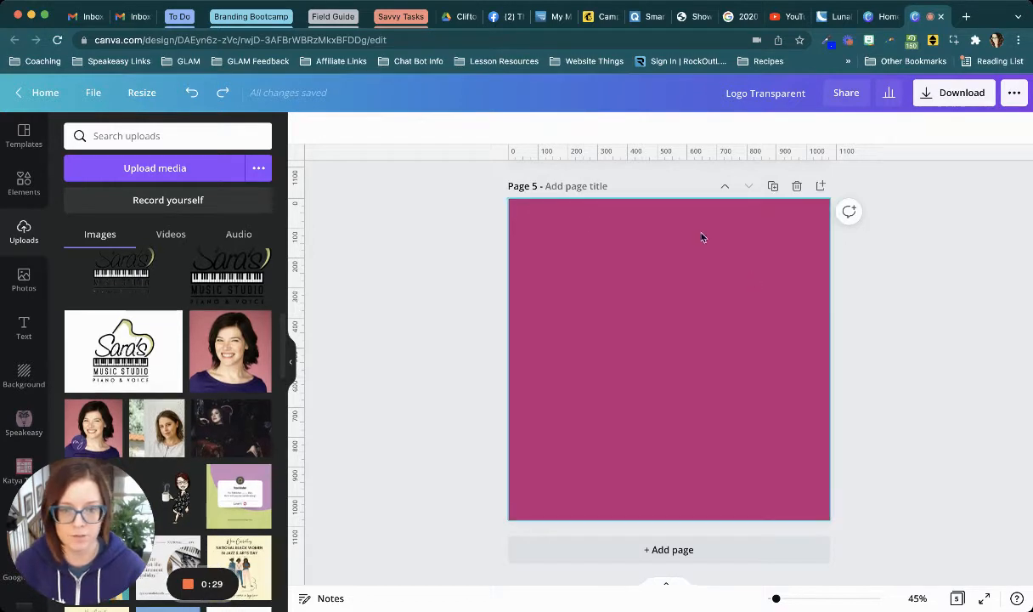
pyautogui.click(164, 350)
pyautogui.moveTo(705, 338); pyautogui.dragTo(848, 238)
pyautogui.moveTo(638, 383); pyautogui.dragTo(518, 463)
pyautogui.moveTo(740, 381); pyautogui.dragTo(727, 382)
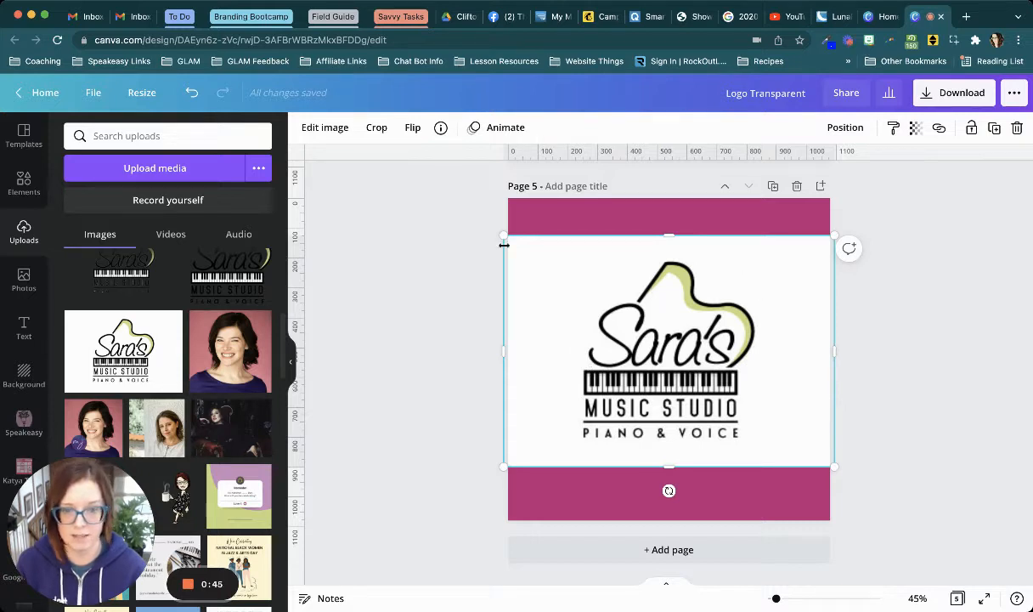
# Step: Remove the logo's background, and paint the white piano keys back in with the Restore brush at size 19
pyautogui.click(320, 130)
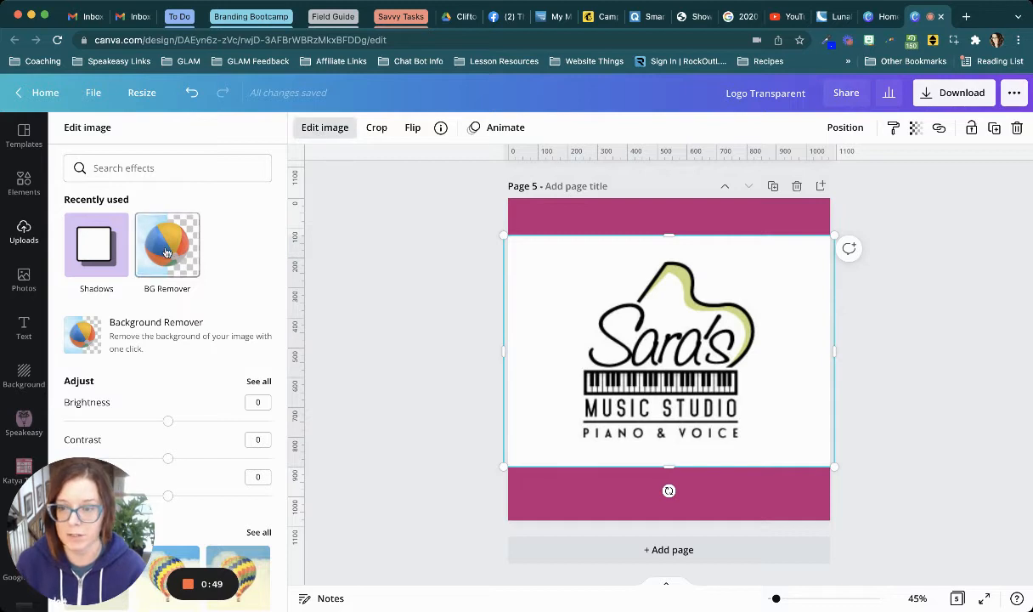
pyautogui.click(167, 253)
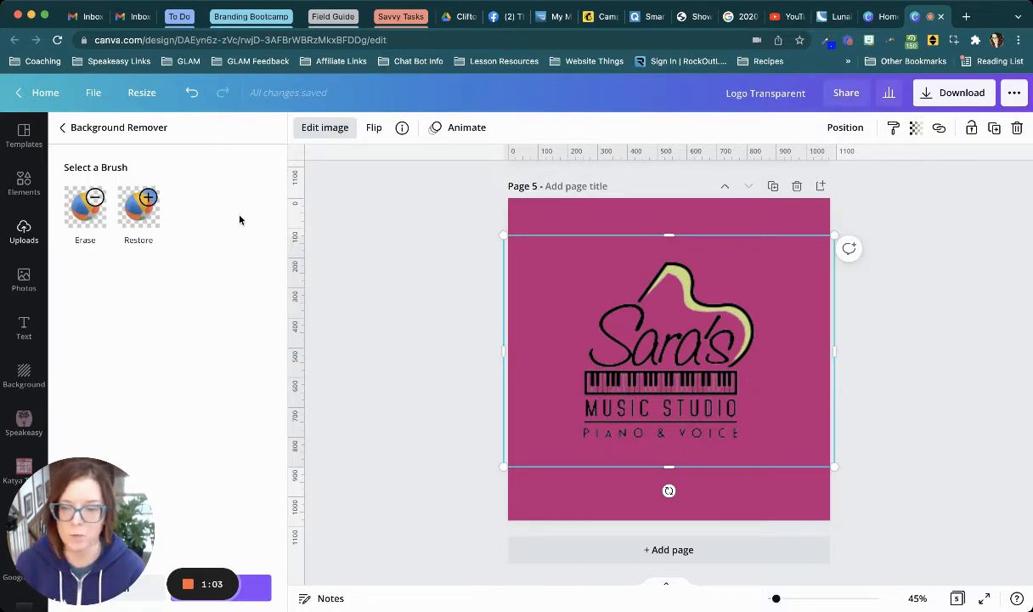
pyautogui.click(139, 218)
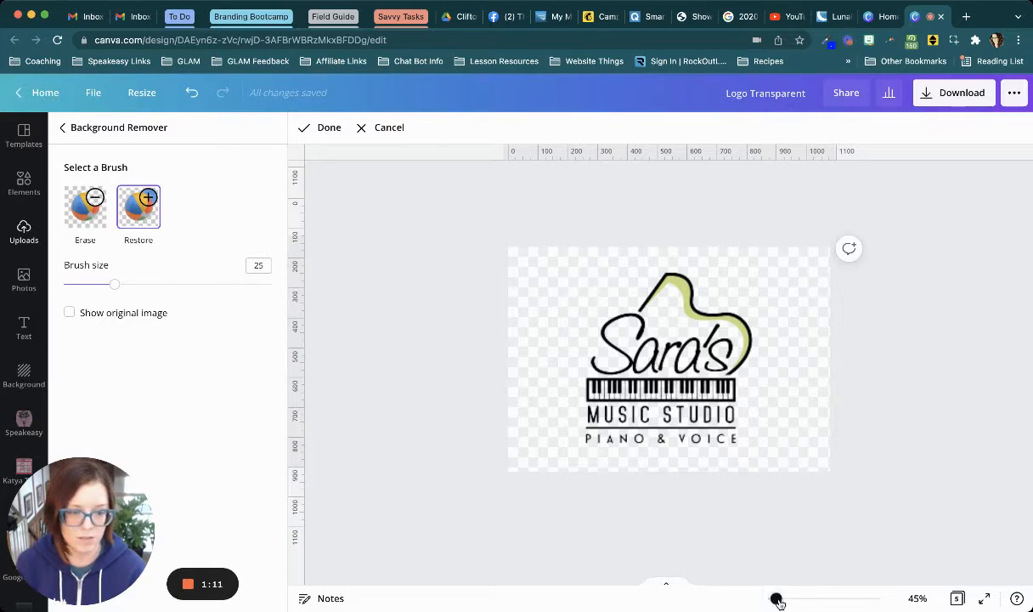
pyautogui.moveTo(777, 599); pyautogui.dragTo(795, 599)
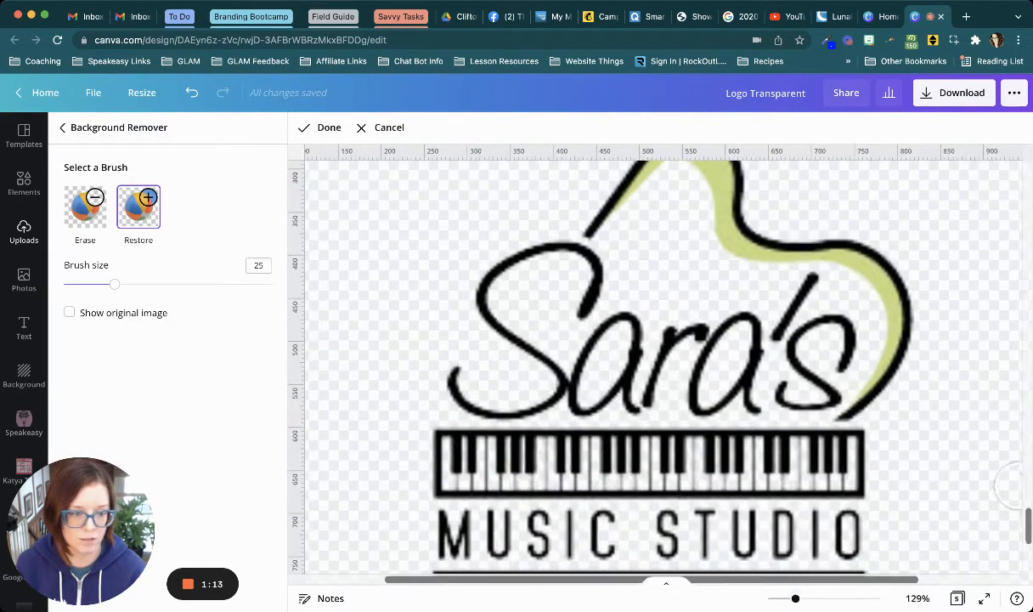
pyautogui.scroll(-3, 953, 489)
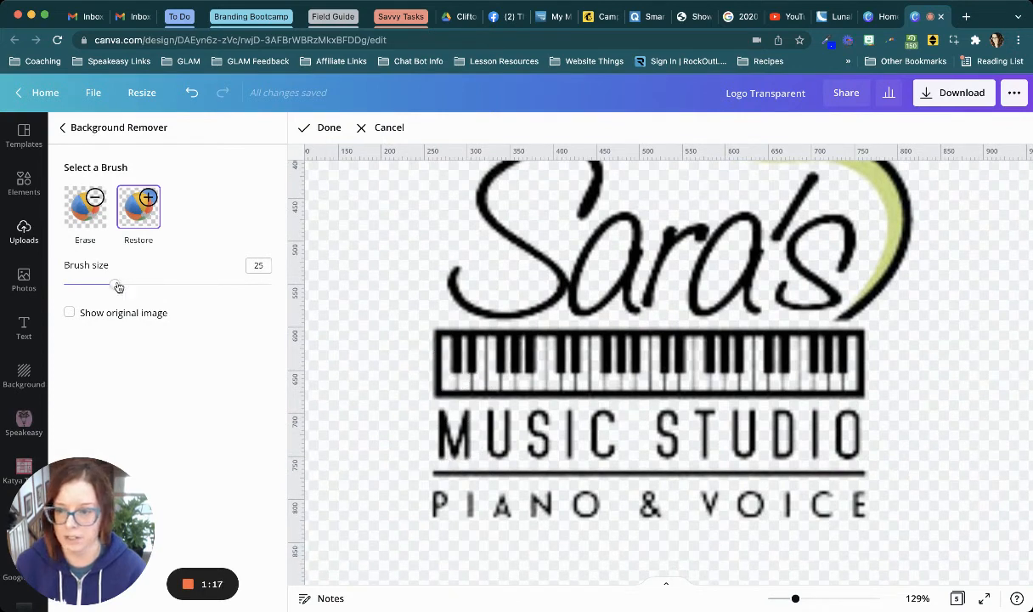
pyautogui.moveTo(114, 284); pyautogui.dragTo(103, 286)
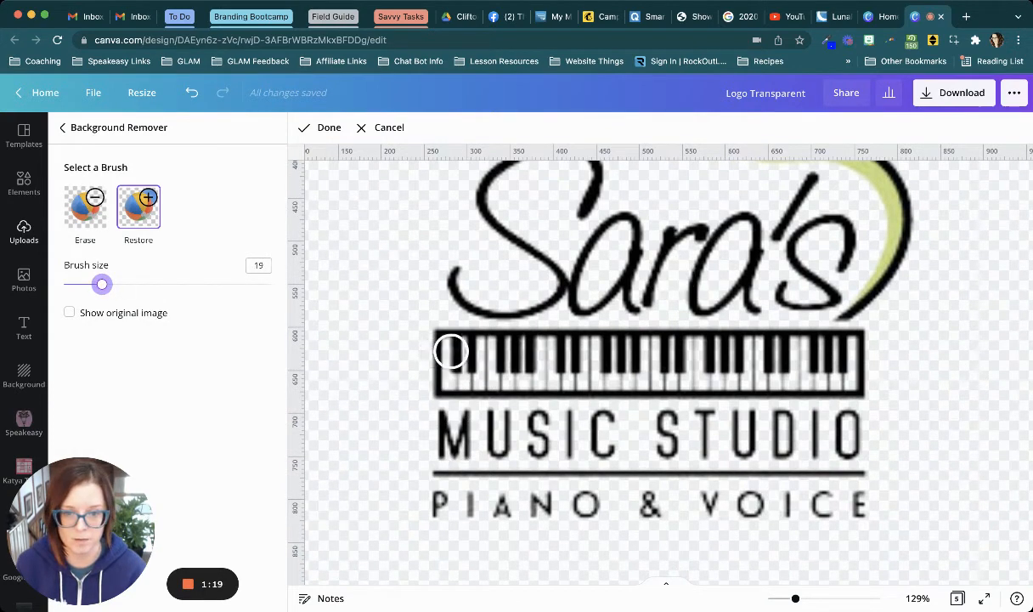
pyautogui.moveTo(454, 372)
pyautogui.mouseDown()
pyautogui.moveTo(526, 374)
pyautogui.moveTo(465, 356)
pyautogui.moveTo(579, 361)
pyautogui.moveTo(501, 381)
pyautogui.moveTo(620, 371)
pyautogui.moveTo(583, 356)
pyautogui.moveTo(689, 352)
pyautogui.moveTo(583, 378)
pyautogui.moveTo(703, 375)
pyautogui.moveTo(712, 372)
pyautogui.moveTo(675, 357)
pyautogui.moveTo(775, 350)
pyautogui.moveTo(690, 376)
pyautogui.moveTo(799, 375)
pyautogui.moveTo(783, 354)
pyautogui.moveTo(840, 351)
pyautogui.moveTo(849, 375)
pyautogui.moveTo(504, 366)
pyautogui.moveTo(454, 360)
pyautogui.moveTo(450, 349)
pyautogui.moveTo(506, 337)
pyautogui.moveTo(606, 351)
pyautogui.moveTo(846, 348)
pyautogui.moveTo(842, 373)
pyautogui.moveTo(454, 375)
pyautogui.mouseUp()
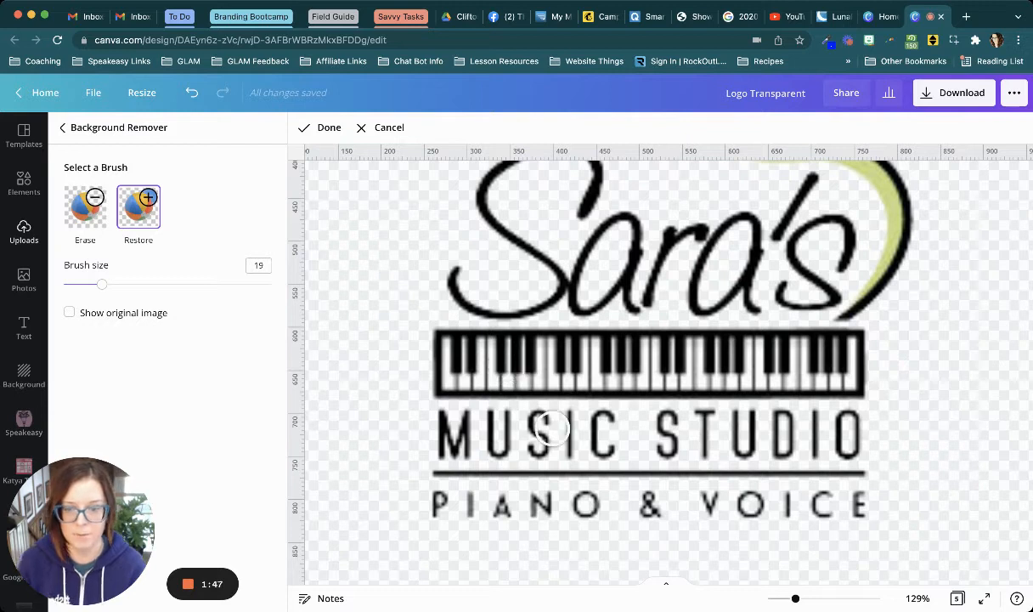
# Step: Restore the fine details of the logo's lettering with a size 2 brush and finish the background removal
pyautogui.moveTo(101, 284); pyautogui.dragTo(66, 285)
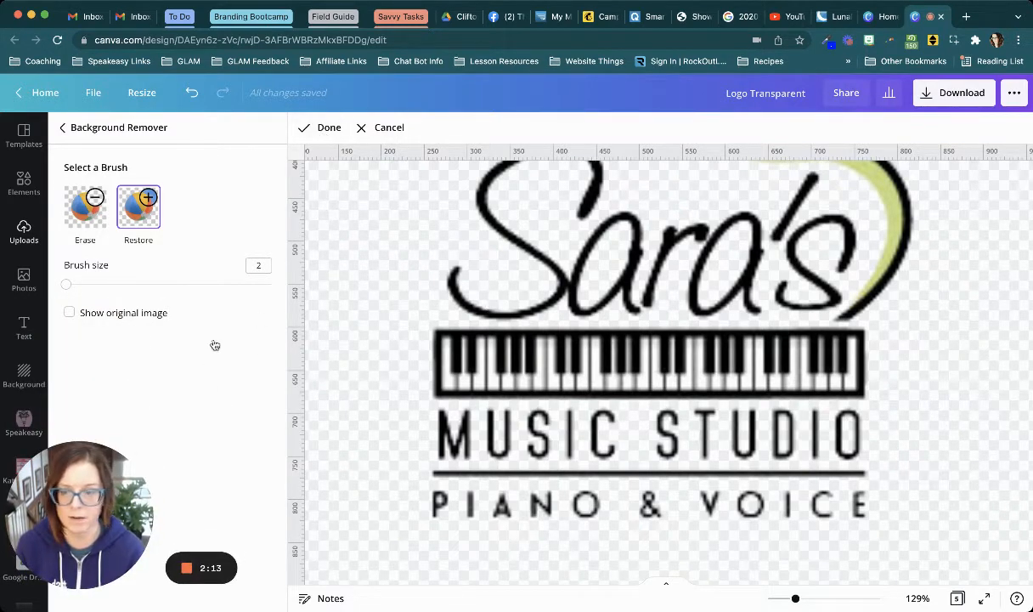
pyautogui.click(326, 128)
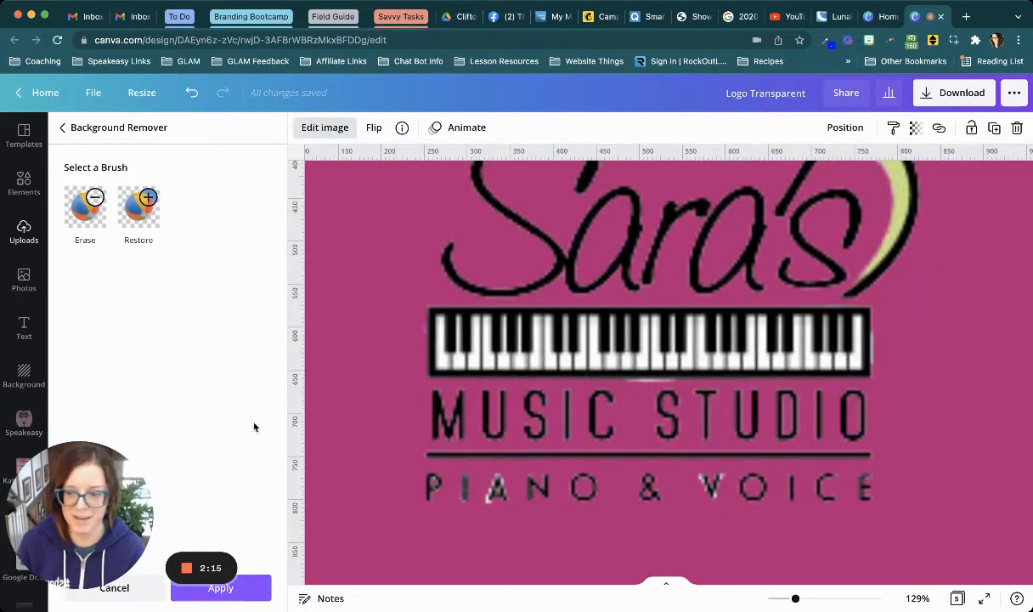
pyautogui.moveTo(124, 513); pyautogui.dragTo(139, 515)
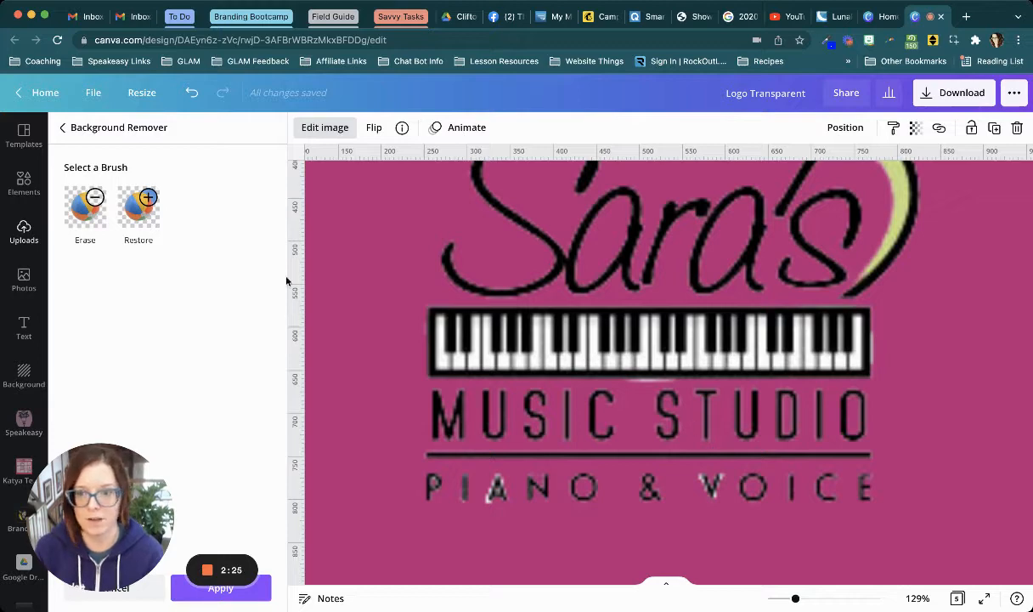
pyautogui.click(97, 127)
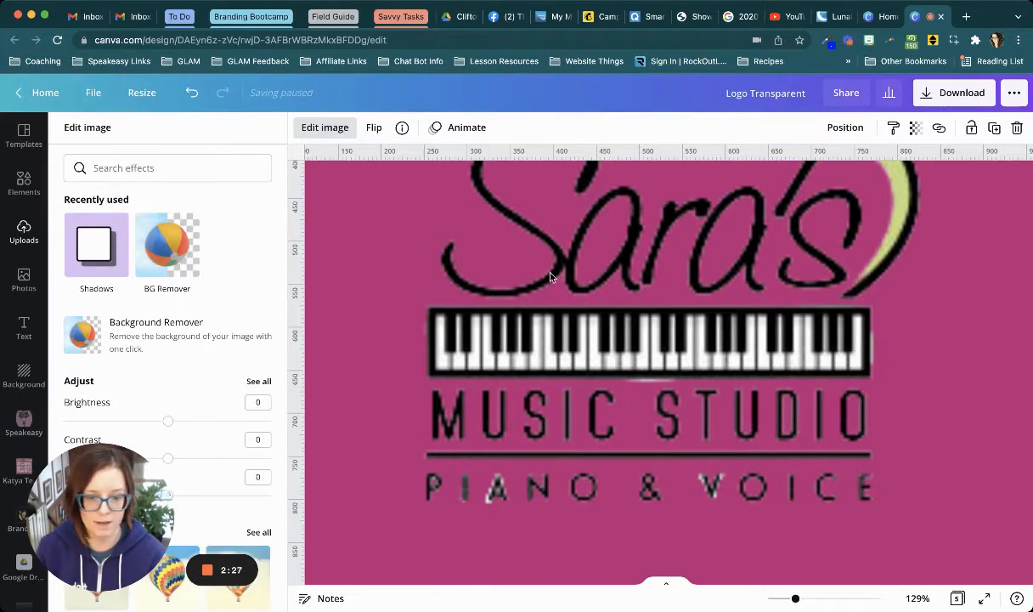
# Step: Shrink the transparent logo on page 5 and replace the white-background logo on page 3 with a copy of it
pyautogui.moveTo(795, 598); pyautogui.dragTo(775, 600)
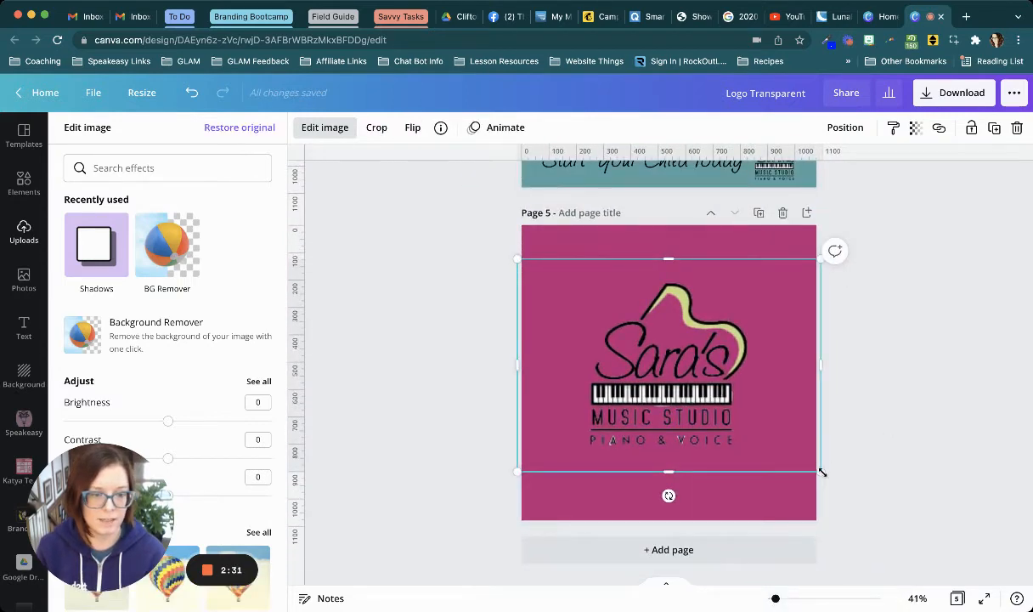
pyautogui.moveTo(821, 473); pyautogui.dragTo(691, 302)
pyautogui.scroll(3, 755, 280)
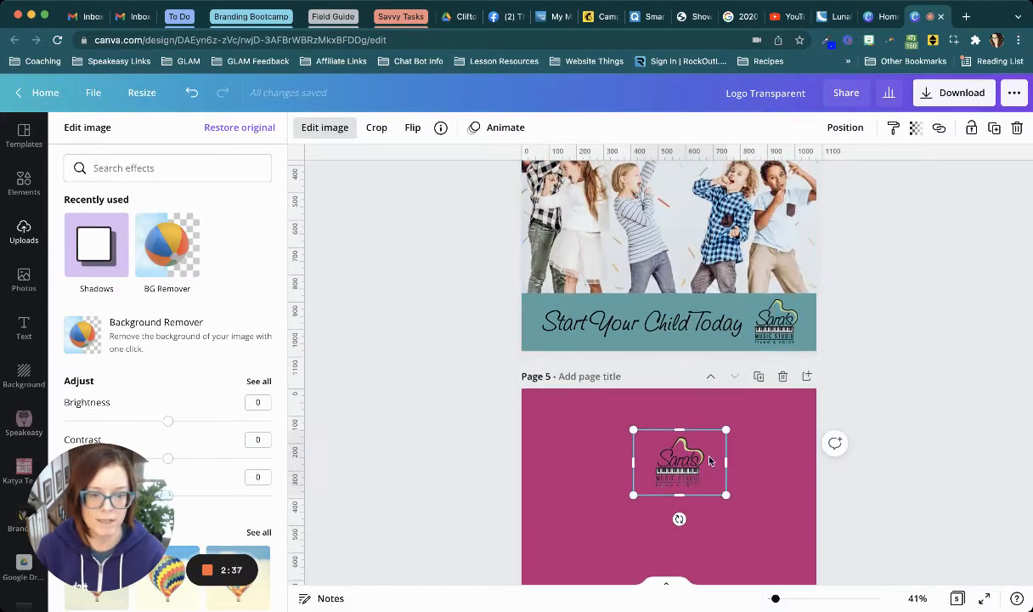
pyautogui.scroll(10, 741, 425)
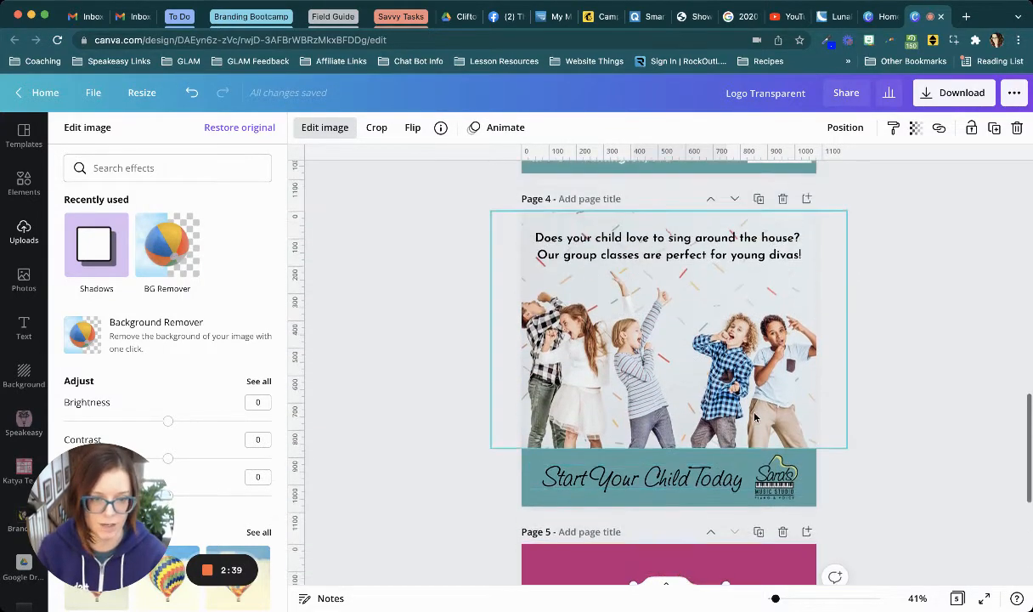
pyautogui.click(777, 395)
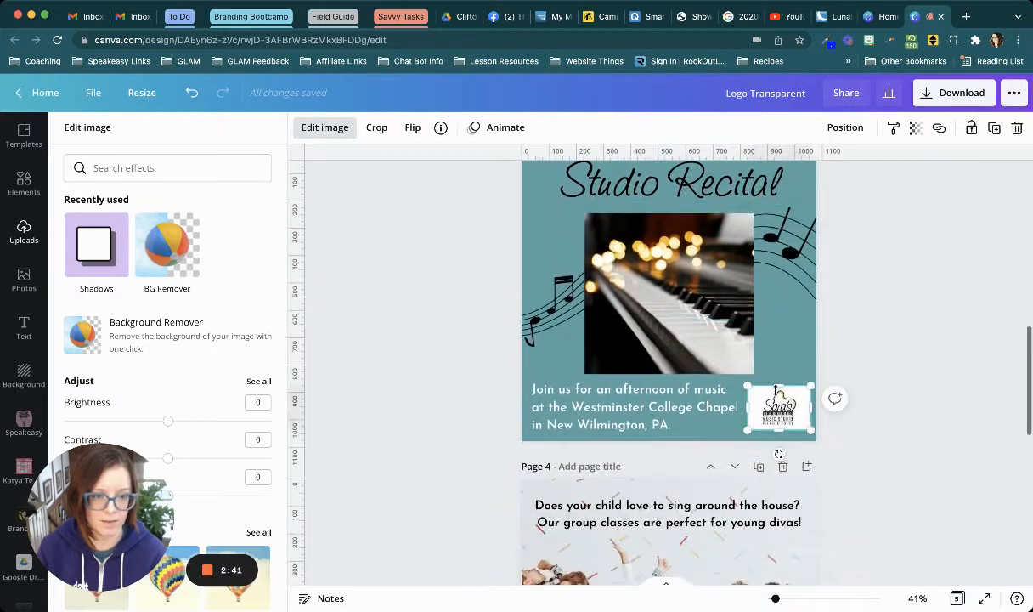
pyautogui.press('Delete')
pyautogui.press('super+v')
pyautogui.moveTo(679, 231); pyautogui.dragTo(773, 387)
pyautogui.click(872, 404)
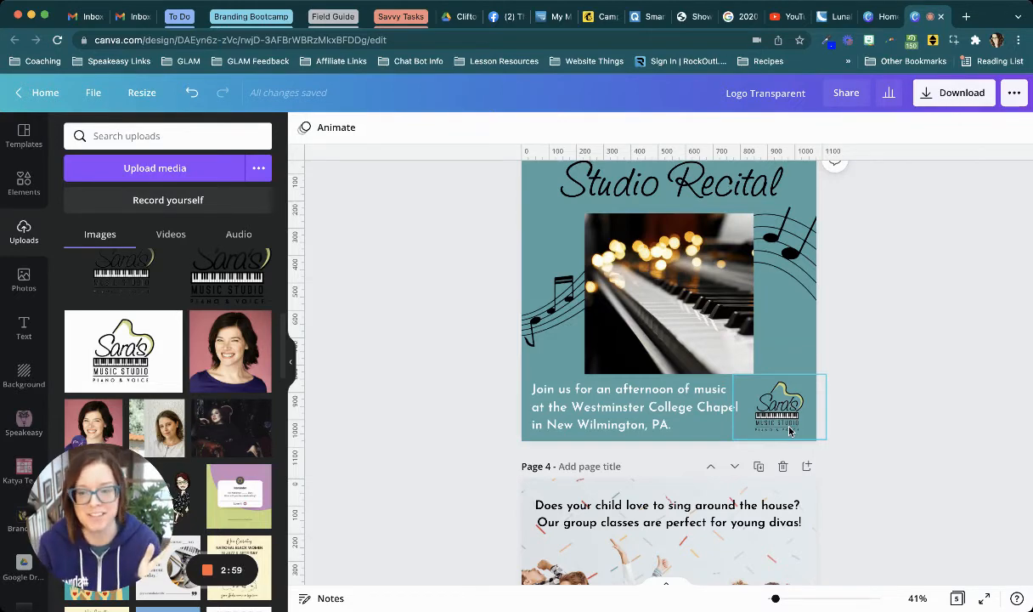
# Step: Delete the pink background from page 5, keeping the small transparent logo on the page
pyautogui.scroll(-10, 789, 431)
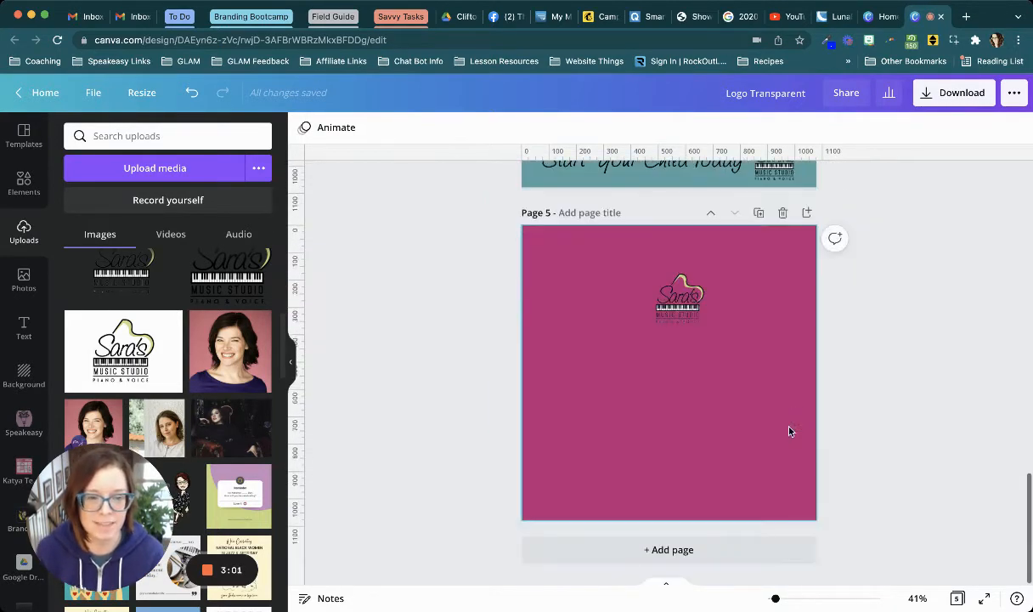
pyautogui.click(727, 298)
pyautogui.click(730, 297)
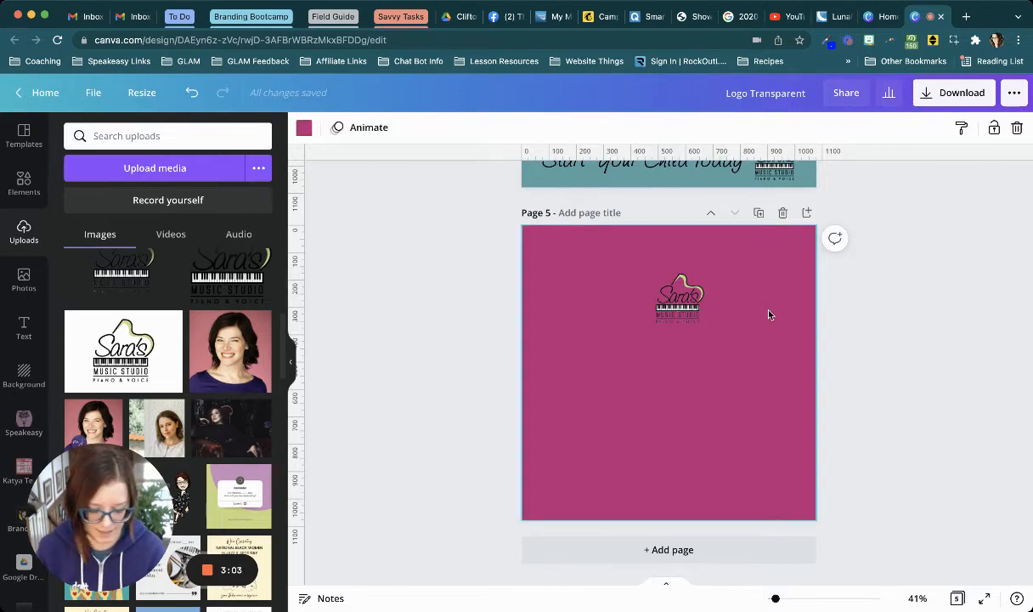
pyautogui.press('Delete')
# Step: Enlarge the transparent logo on page 5 to about 1867 by 1307 px and position it so the artwork fills the page
pyautogui.click(664, 297)
pyautogui.moveTo(727, 265); pyautogui.dragTo(816, 204)
pyautogui.moveTo(620, 338); pyautogui.dragTo(392, 495)
pyautogui.moveTo(667, 360); pyautogui.dragTo(746, 395)
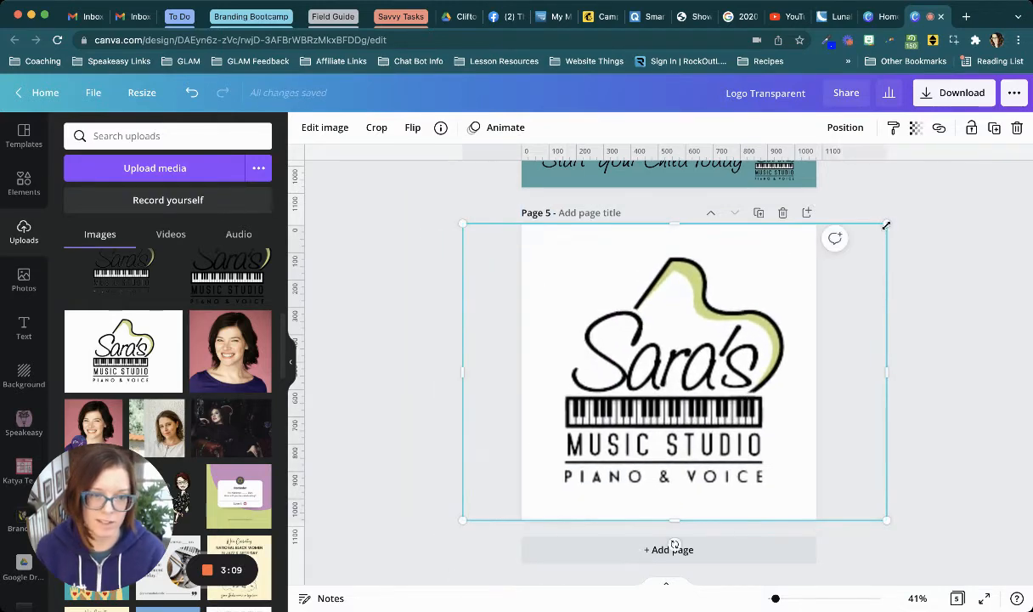
pyautogui.moveTo(878, 223); pyautogui.dragTo(933, 191)
pyautogui.moveTo(464, 520); pyautogui.dragTo(414, 544)
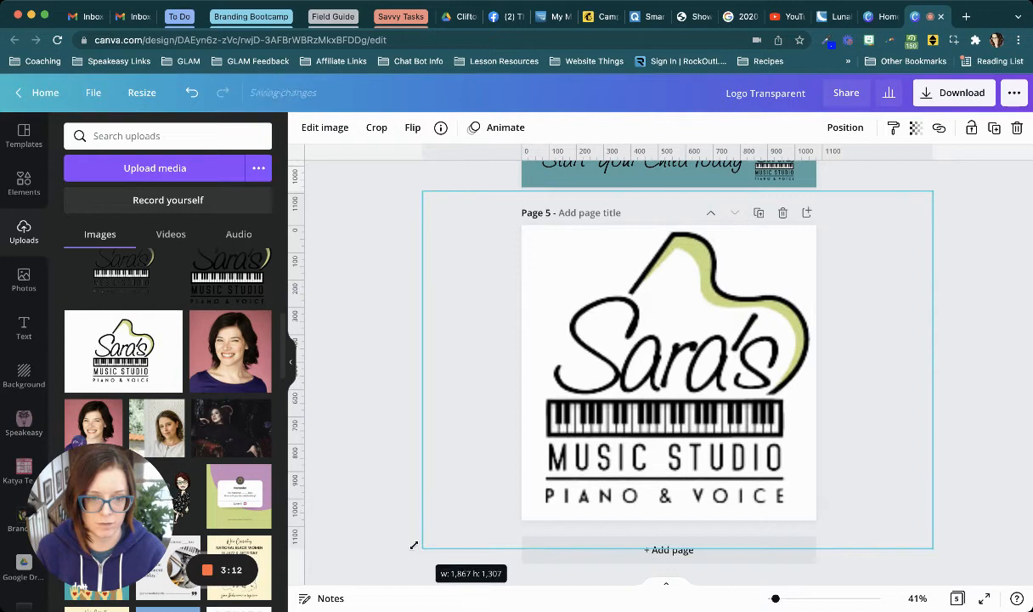
pyautogui.click(955, 480)
# Step: Download all pages of the design as PNG with a transparent background
pyautogui.click(935, 94)
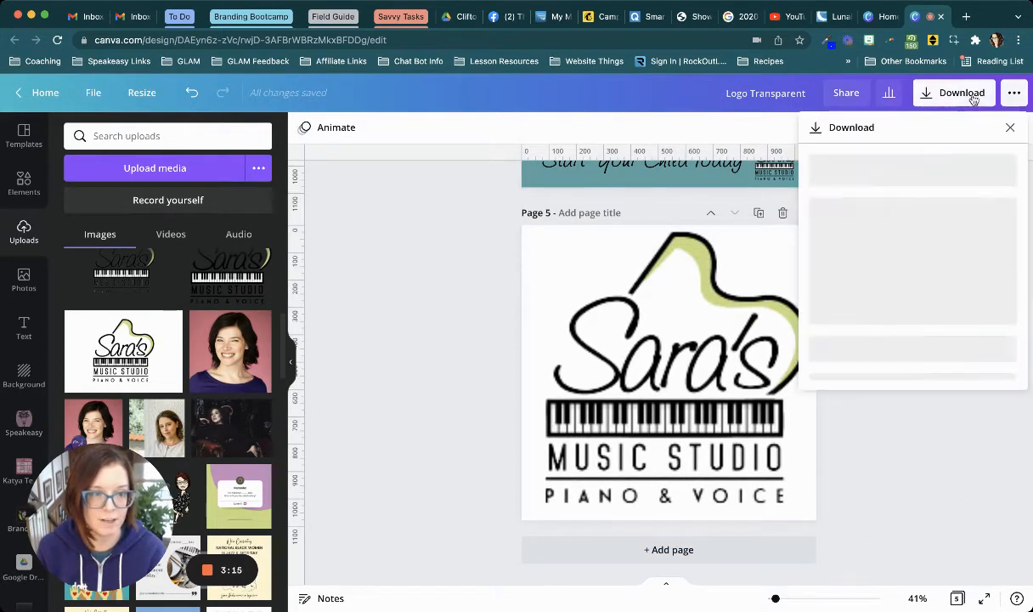
pyautogui.click(866, 260)
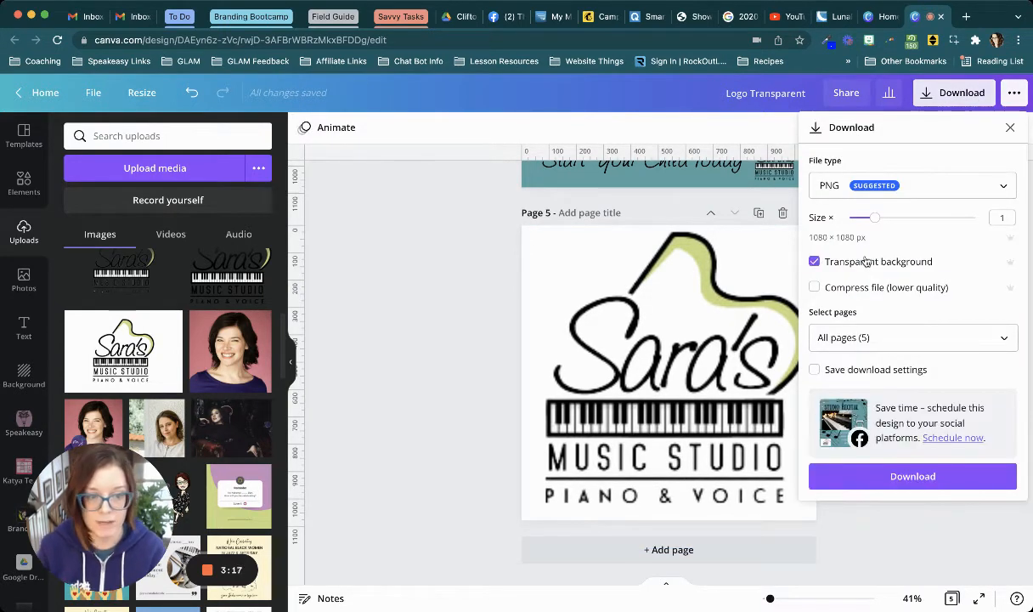
pyautogui.click(906, 478)
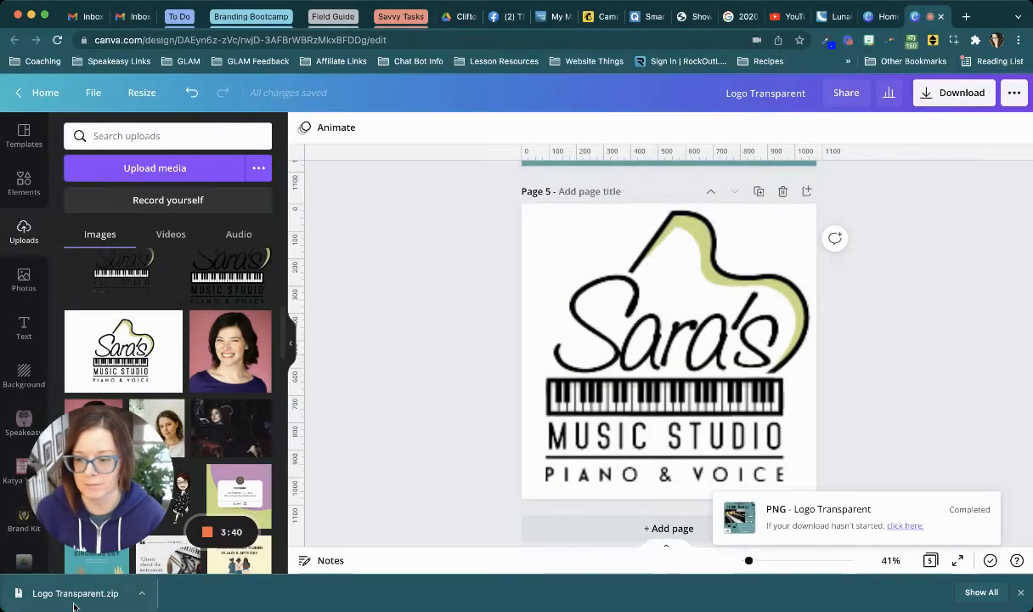
# Step: Open the downloaded Logo Transparent.zip and upload the transparent logo image to the design's media uploads
pyautogui.click(76, 592)
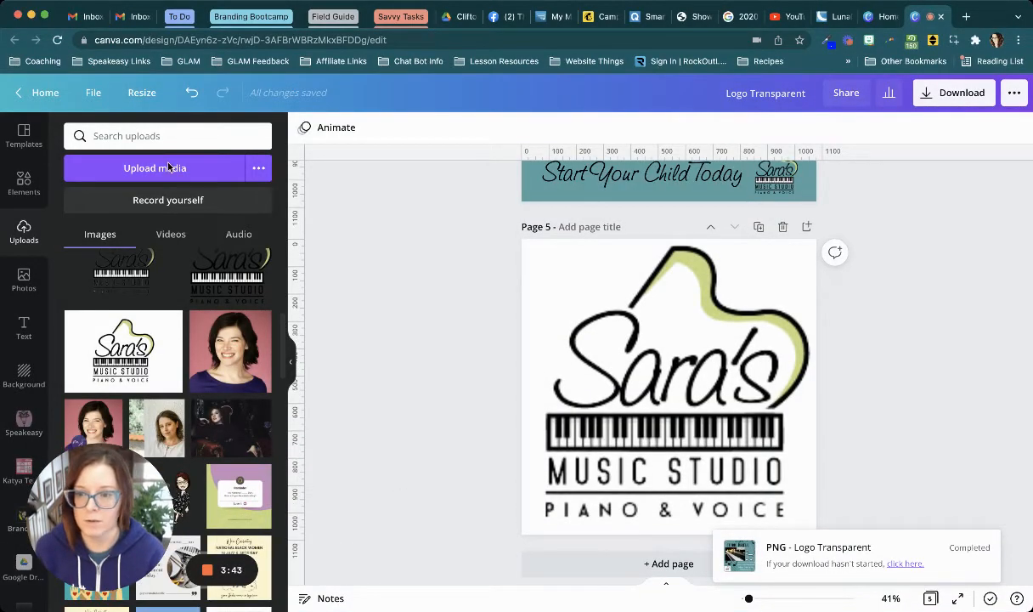
pyautogui.click(125, 168)
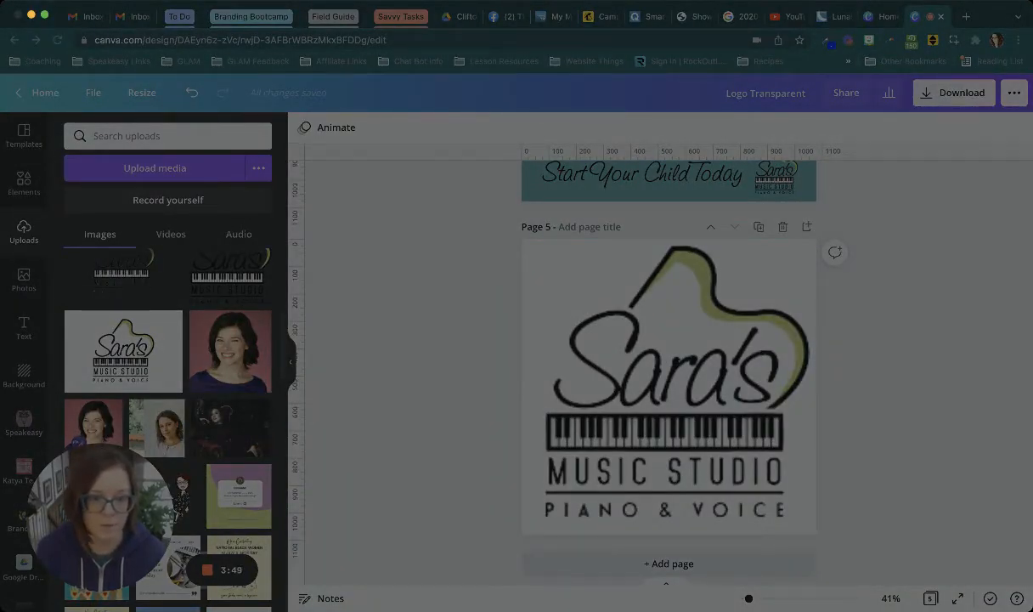
pyautogui.doubleClick(523, 323)
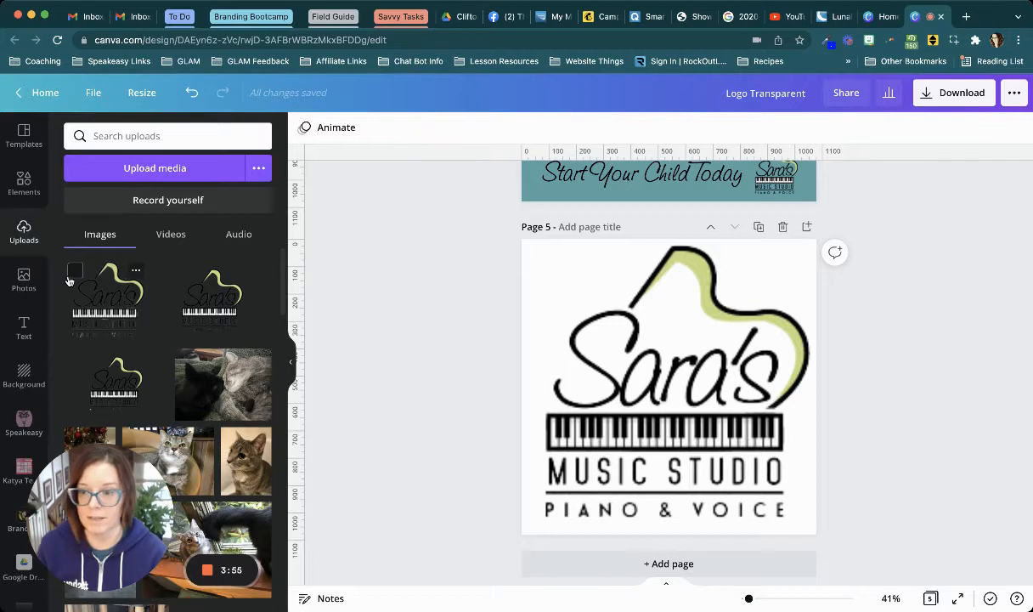
# Step: View the options available for the newly uploaded Logo Transparent image
pyautogui.click(134, 270)
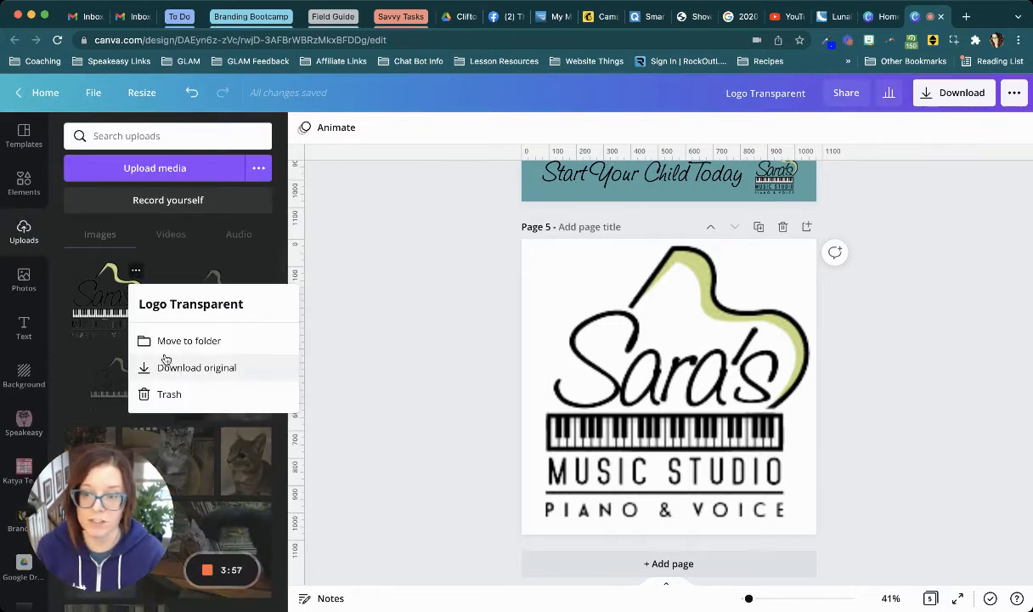
pyautogui.click(369, 260)
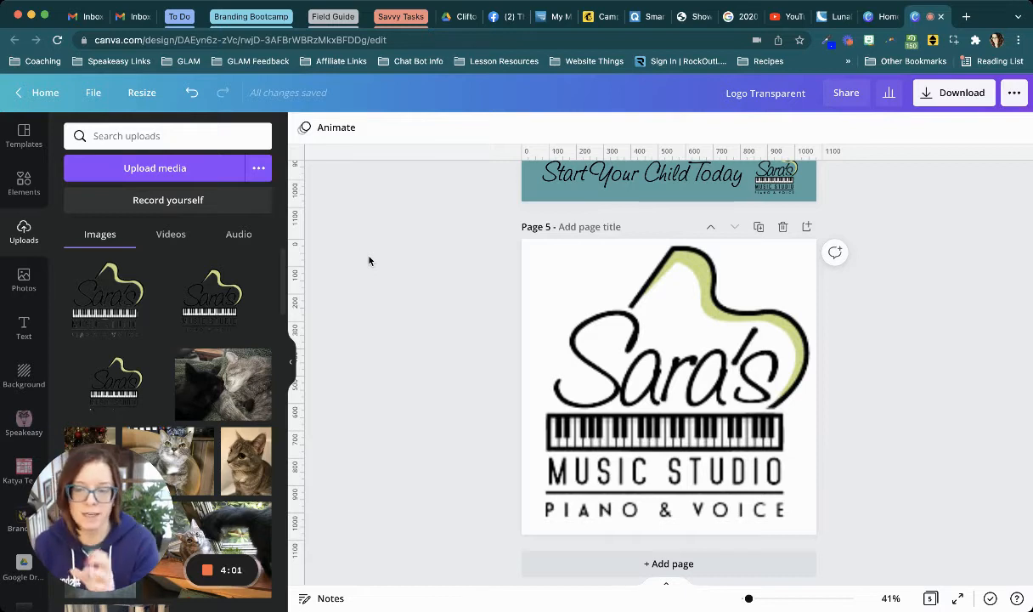
# Step: Open the Savvy Music Studio brand's logo collection and look back over the recital pages
pyautogui.scroll(-3, 24, 340)
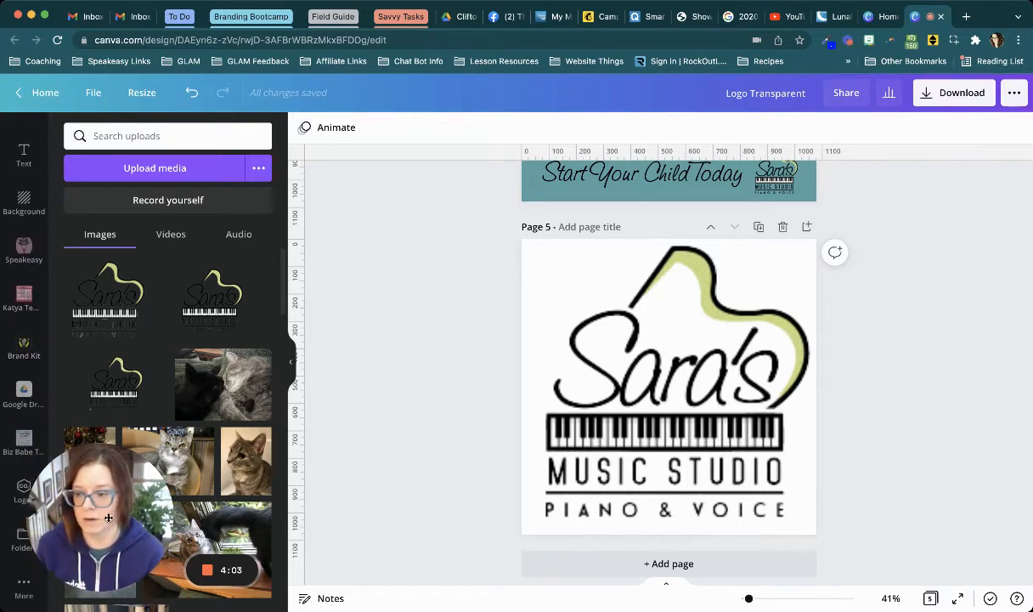
pyautogui.moveTo(109, 519); pyautogui.dragTo(172, 513)
pyautogui.click(24, 491)
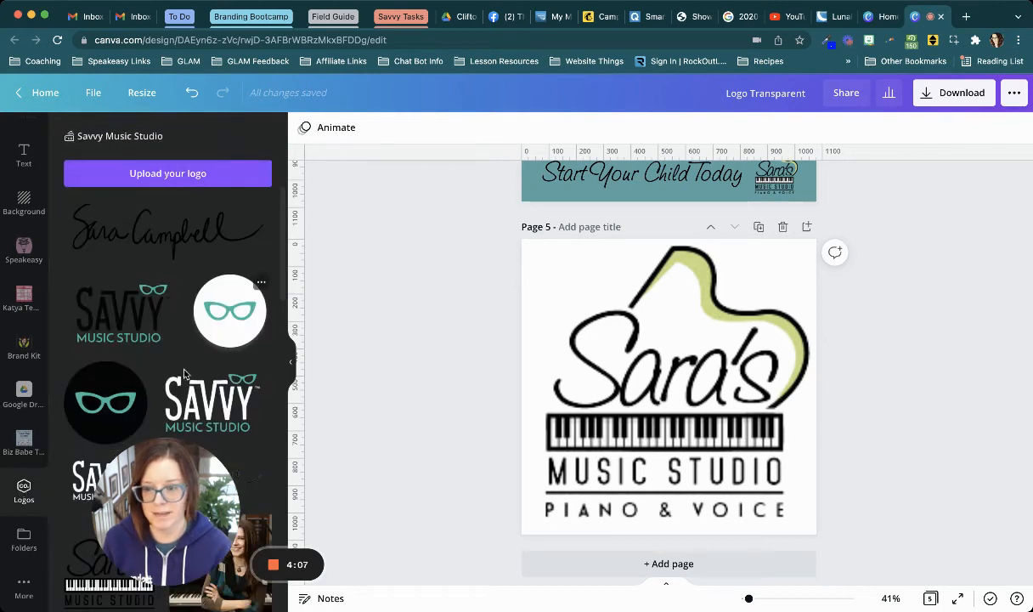
pyautogui.moveTo(189, 494); pyautogui.dragTo(114, 499)
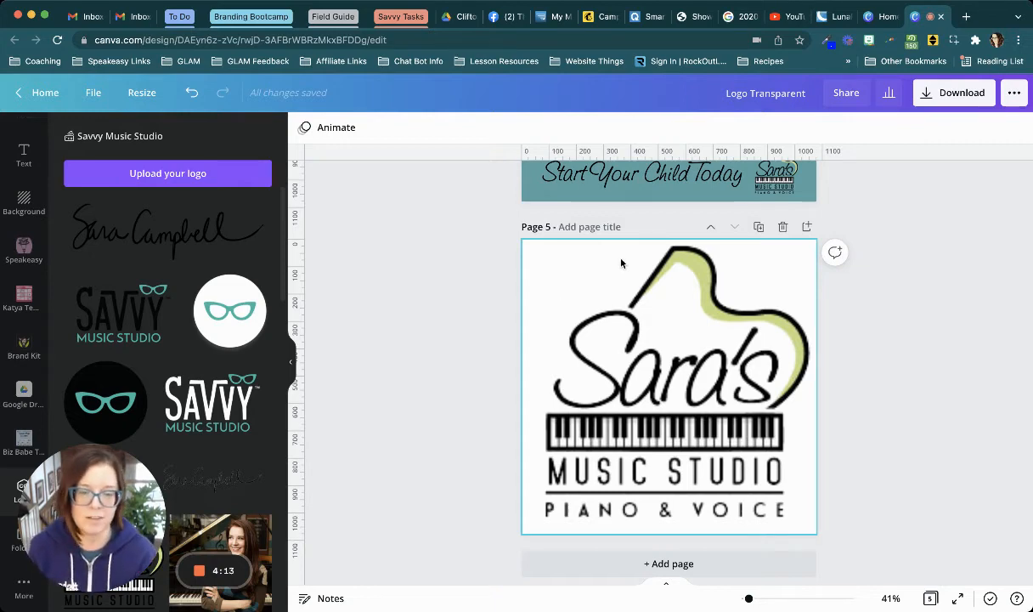
pyautogui.scroll(10, 628, 255)
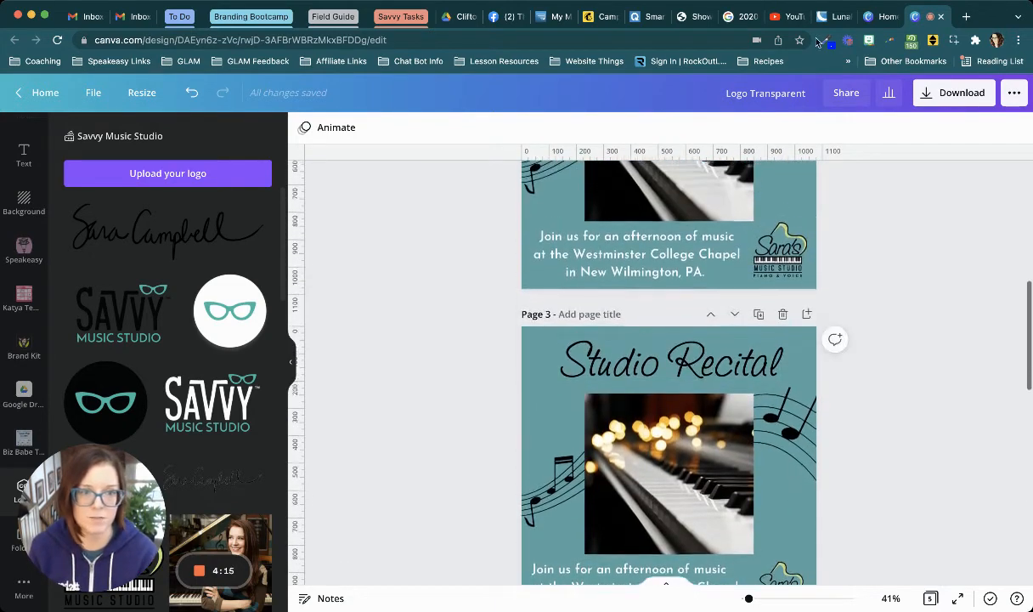
# Step: Switch to LunaPic and inspect the previously loaded transparent logo in the Transparent Background tool
pyautogui.click(833, 17)
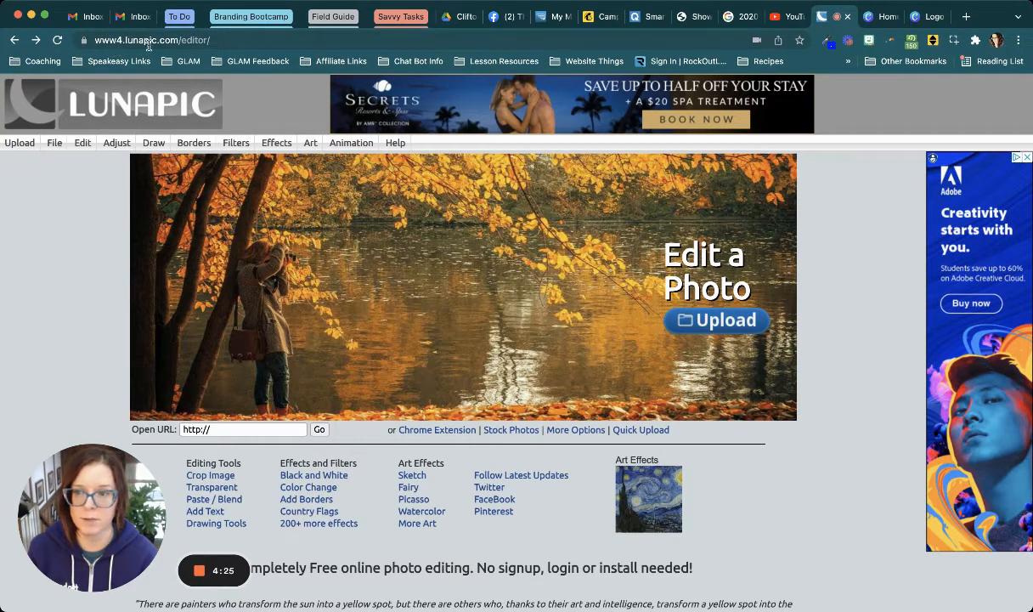
pyautogui.moveTo(53, 145)
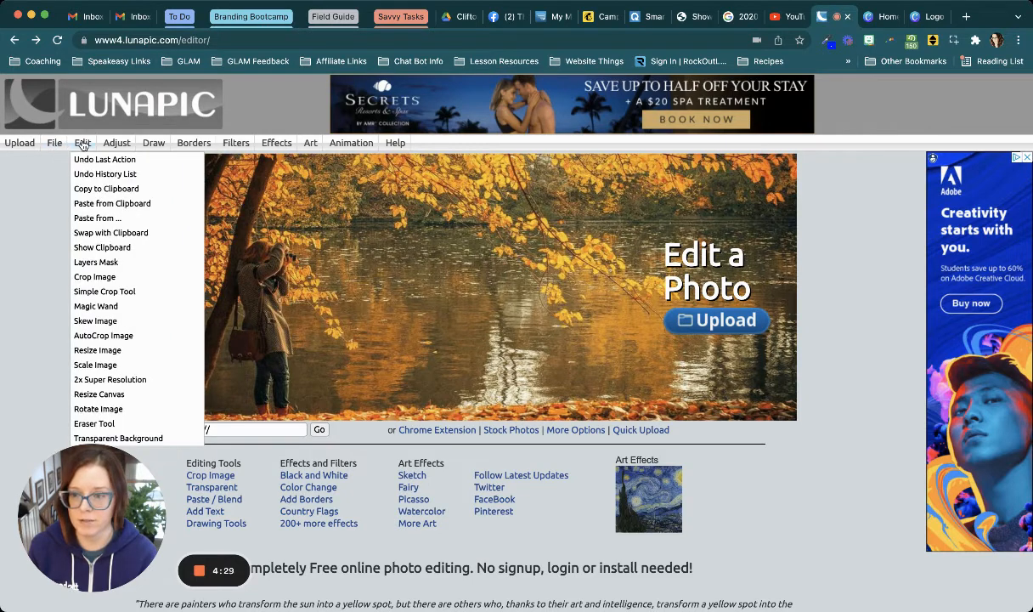
pyautogui.click(144, 438)
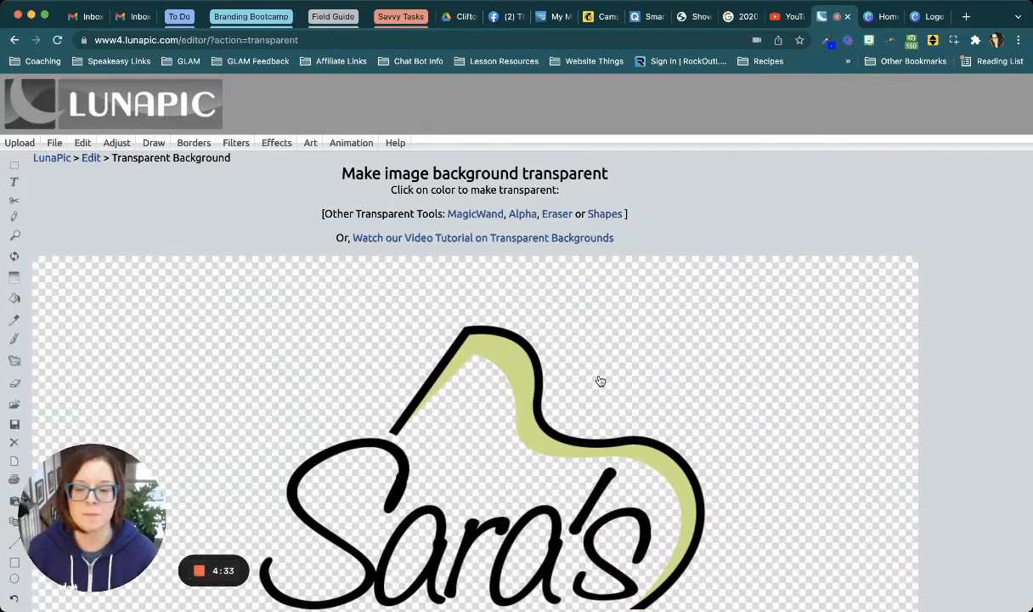
pyautogui.scroll(-10, 600, 381)
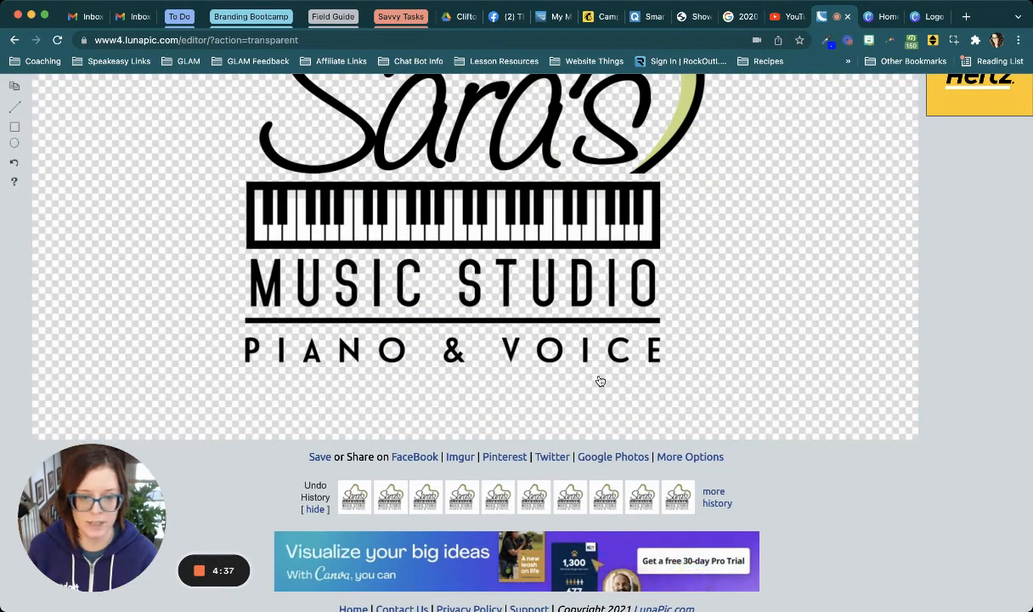
pyautogui.scroll(10, 600, 381)
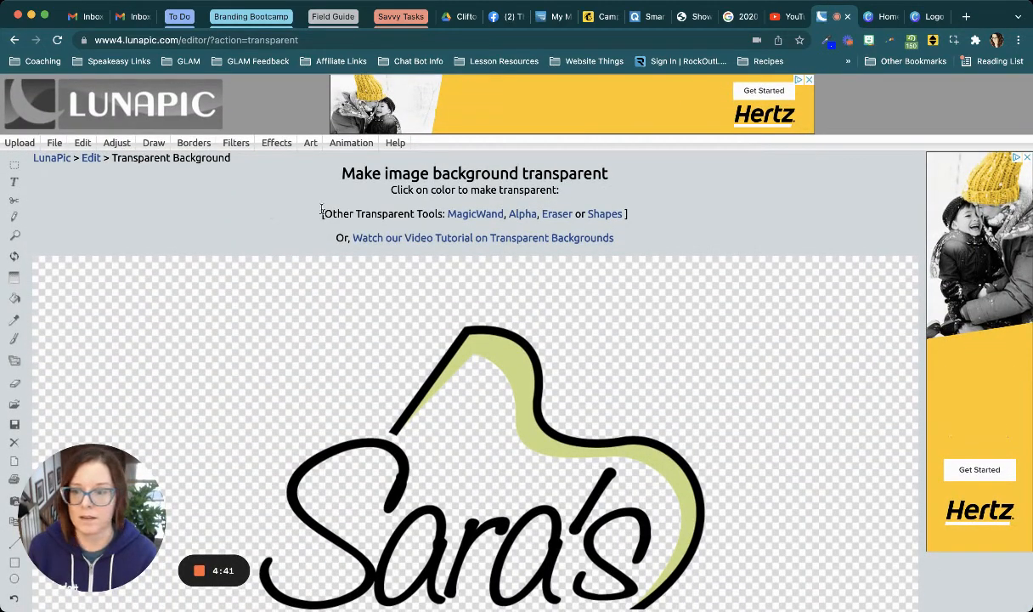
# Step: Close the loaded logo image and delete it from the LunaPic editor
pyautogui.moveTo(66, 144)
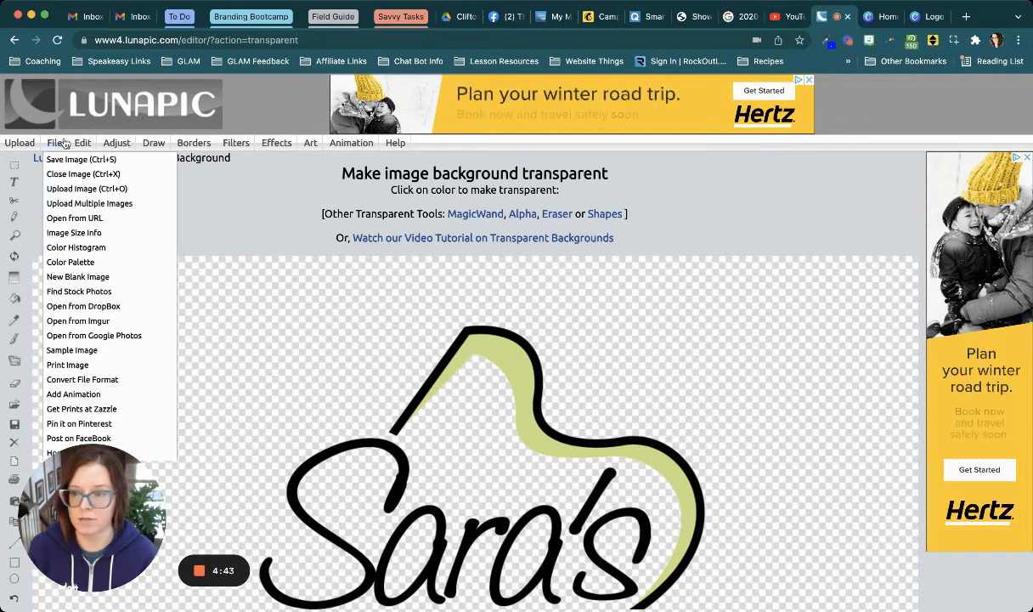
pyautogui.click(68, 174)
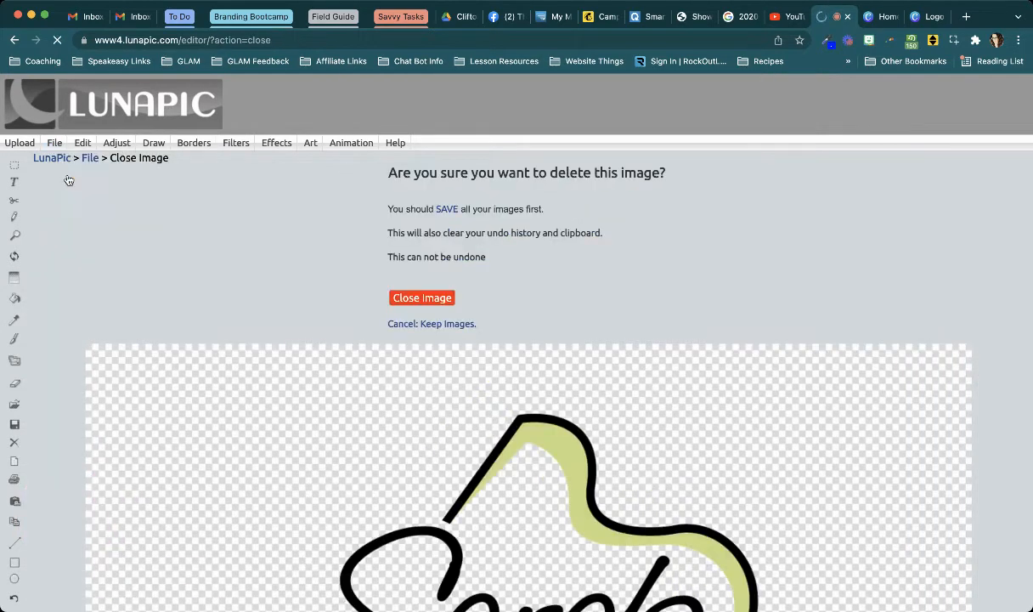
pyautogui.click(419, 298)
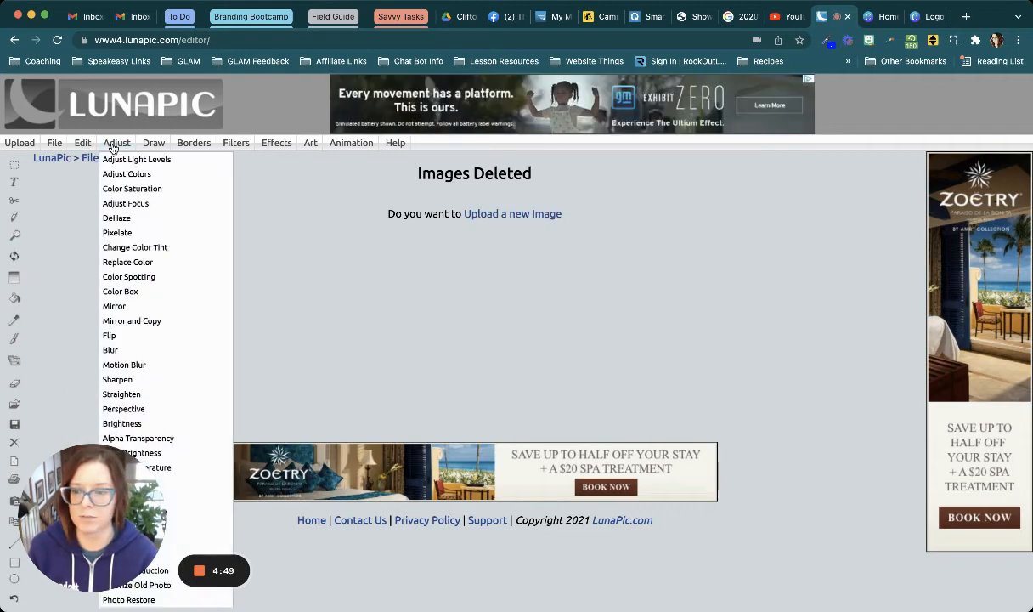
# Step: Open the Transparent Background tool and upload the studio logo that has a white background
pyautogui.moveTo(88, 144)
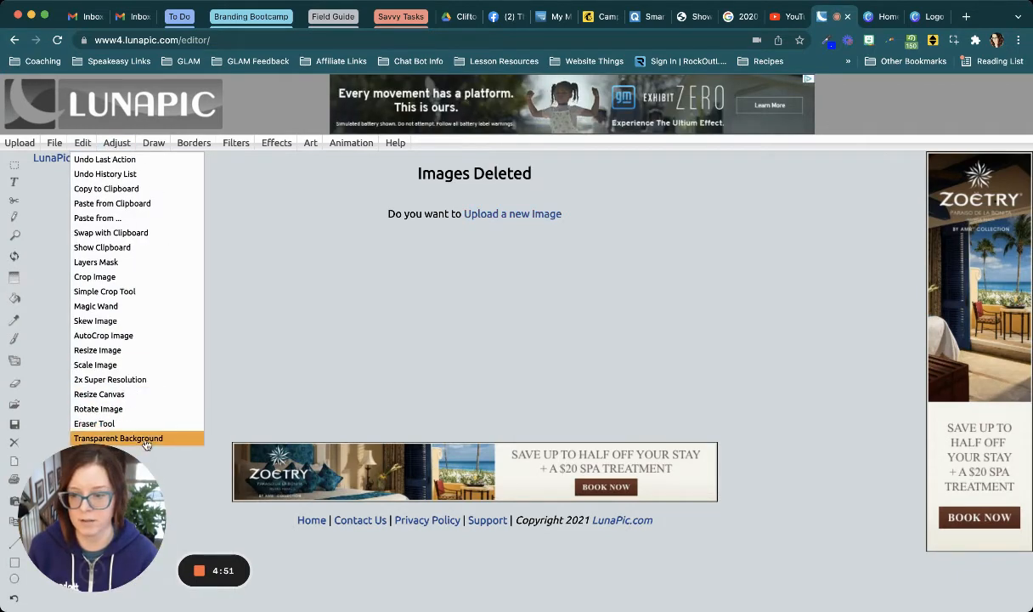
pyautogui.click(144, 438)
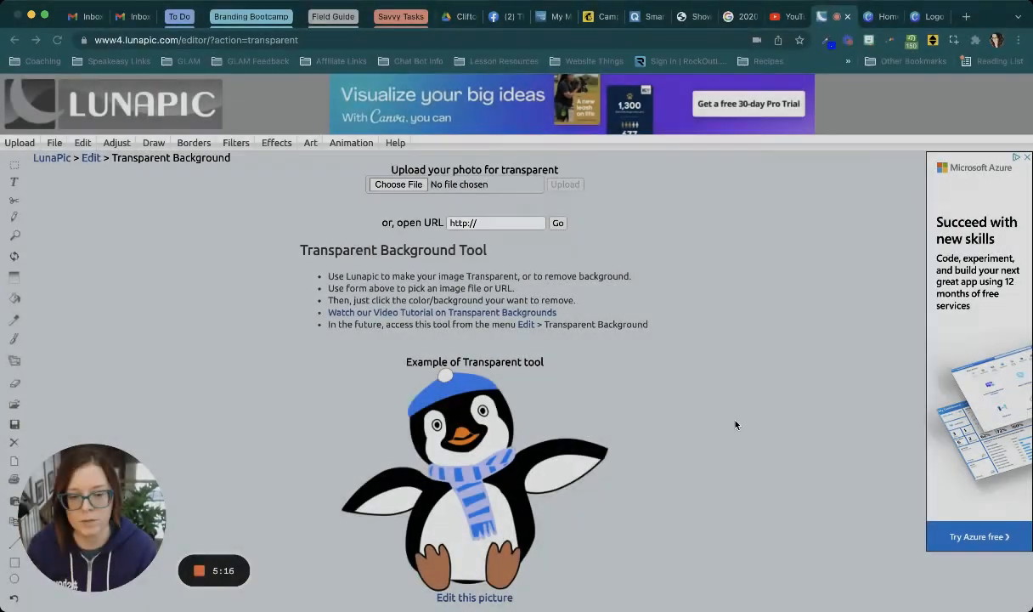
pyautogui.click(737, 424)
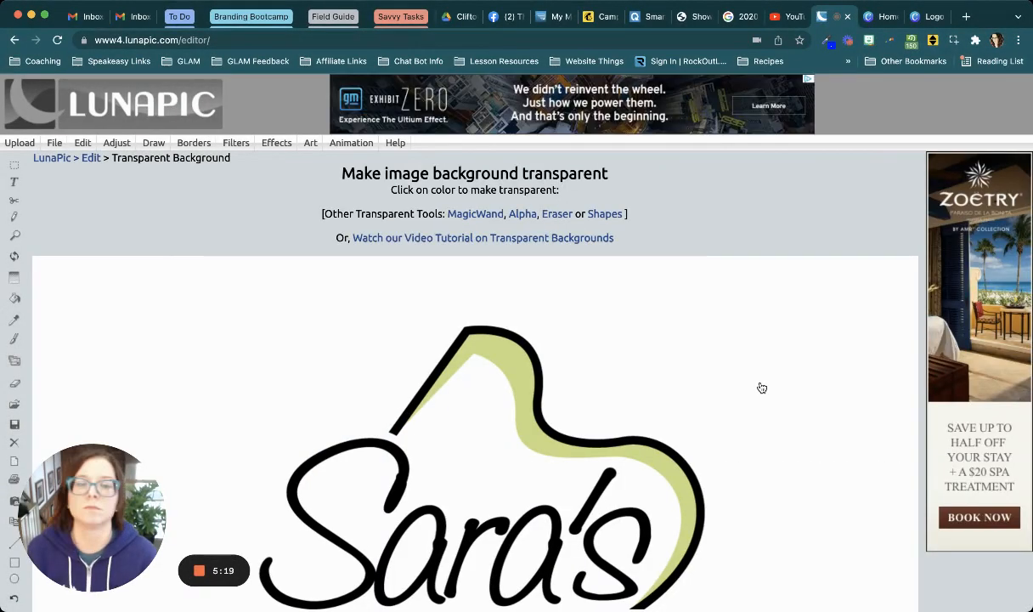
# Step: Make the white area surrounding the logo transparent and apply the effect in Transparent Area mode
pyautogui.scroll(-1, 761, 388)
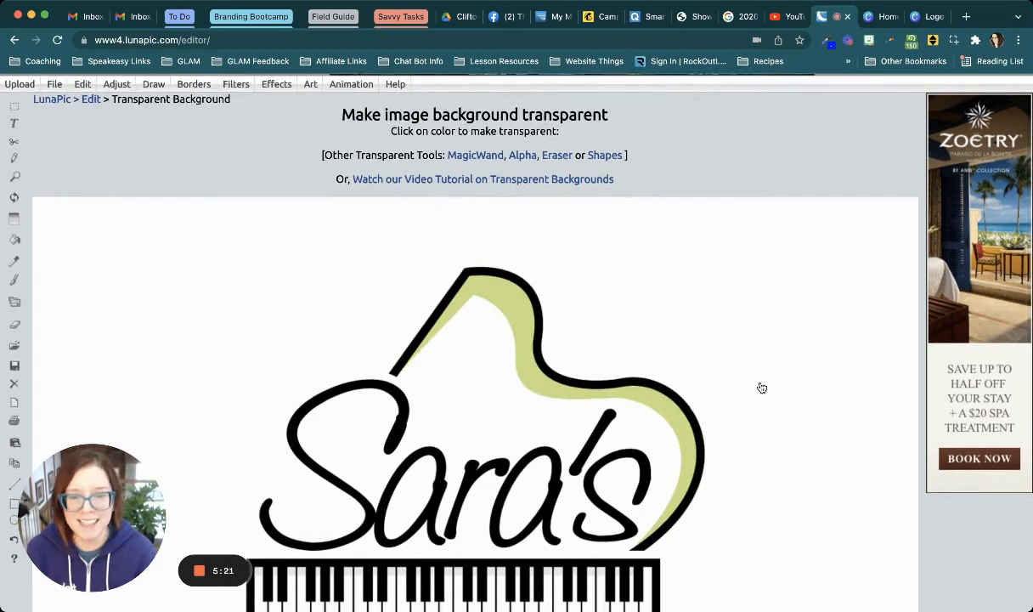
pyautogui.scroll(-3, 761, 388)
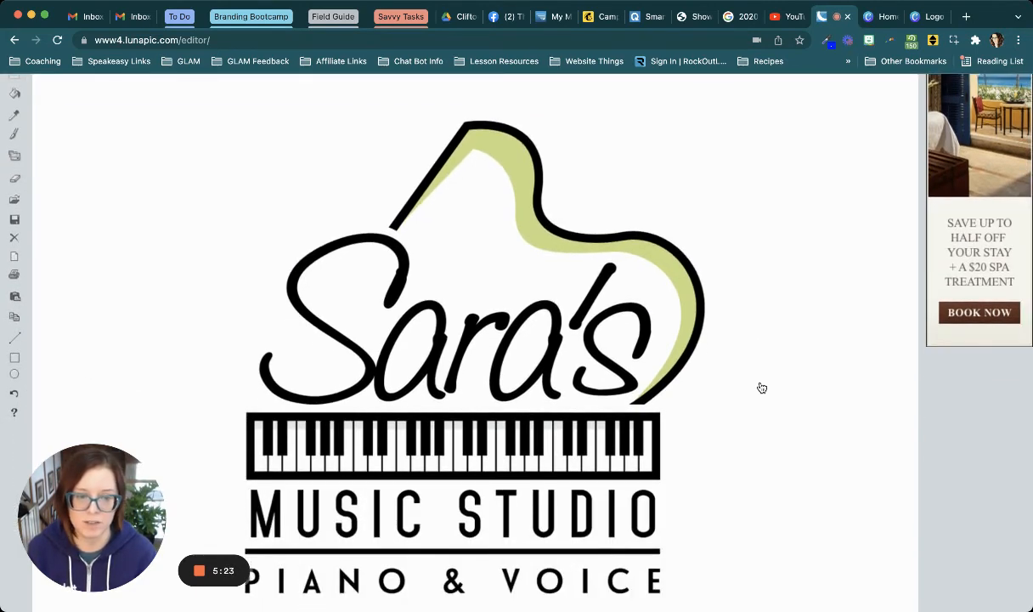
pyautogui.click(761, 387)
pyautogui.scroll(-10, 761, 387)
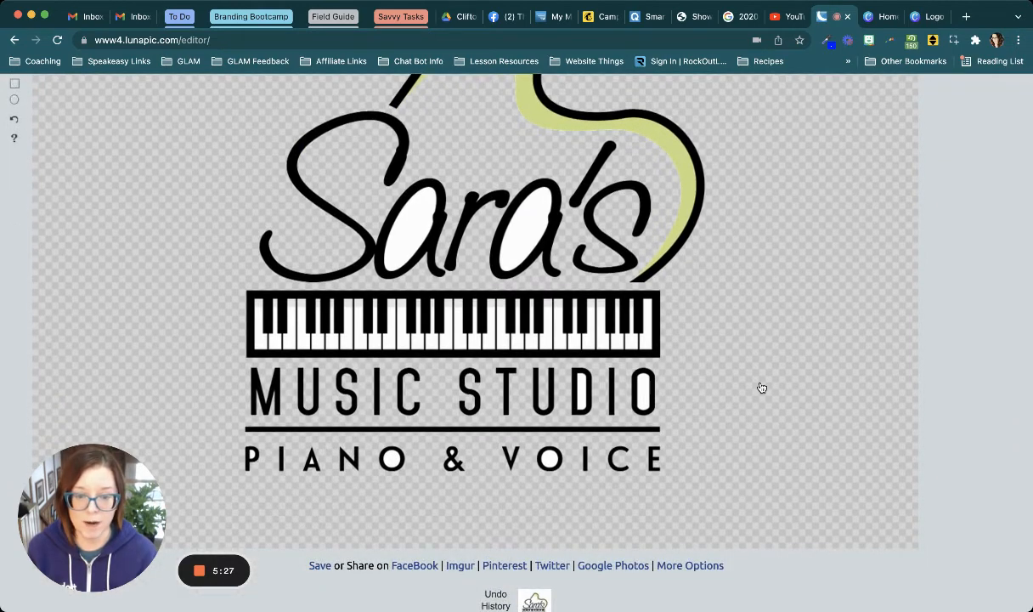
pyautogui.scroll(1, 760, 387)
pyautogui.scroll(15, 595, 291)
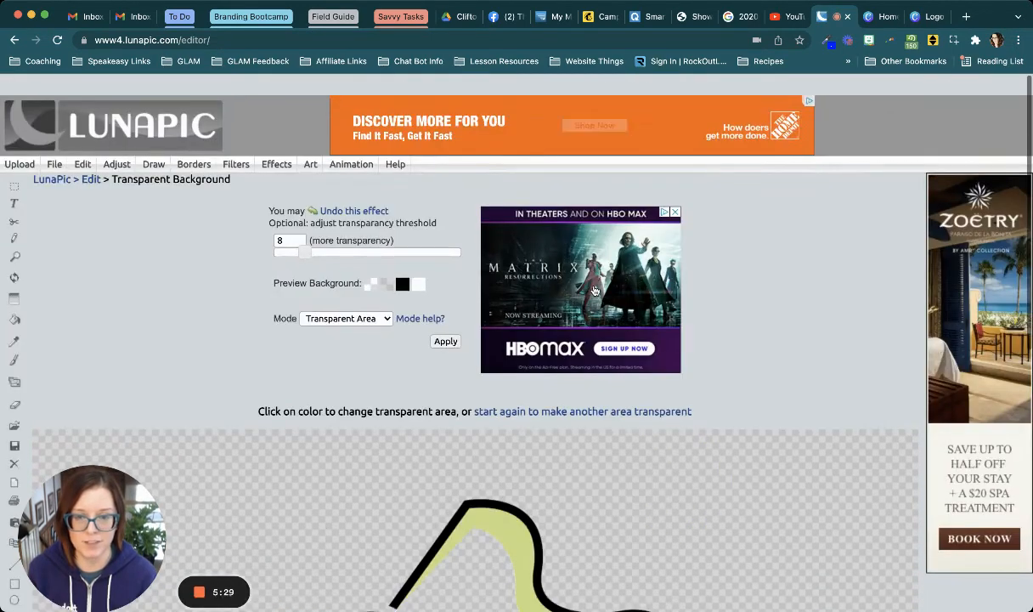
pyautogui.click(447, 320)
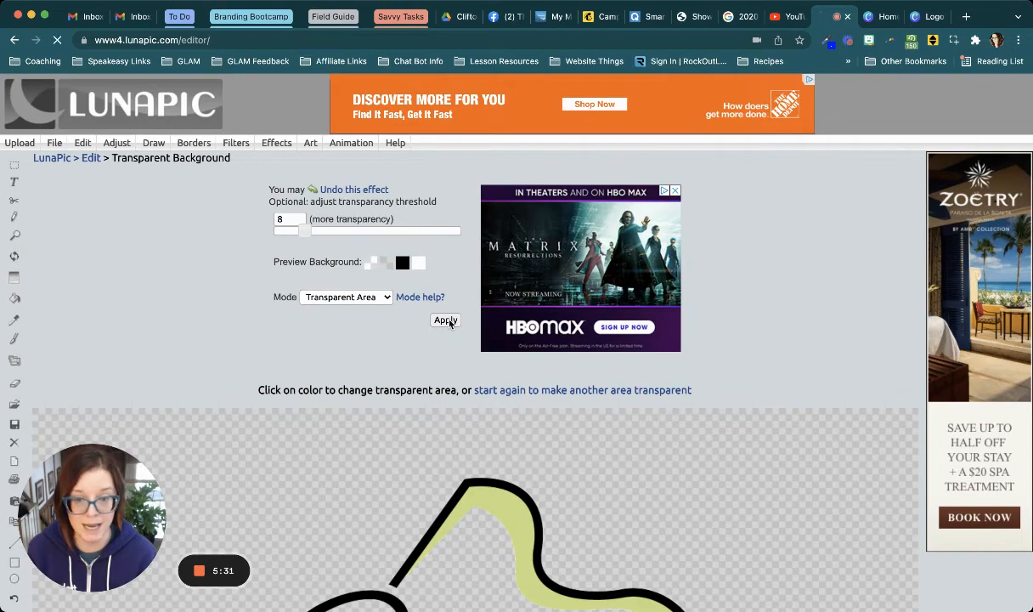
# Step: Make the white insides of both letters "a" in the logo's script lettering transparent, applying the effect for each
pyautogui.scroll(-10, 449, 323)
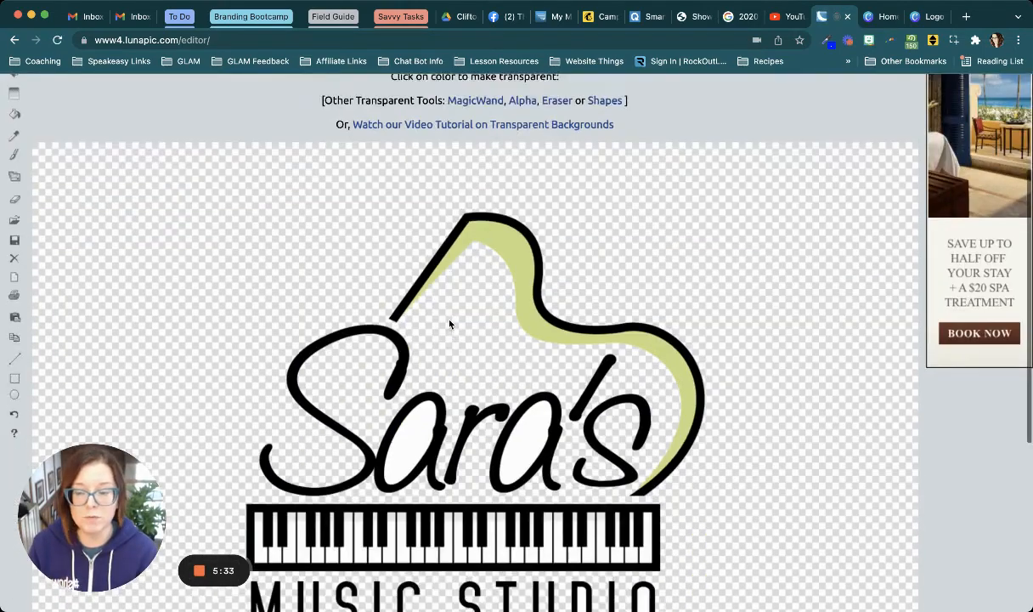
pyautogui.click(408, 334)
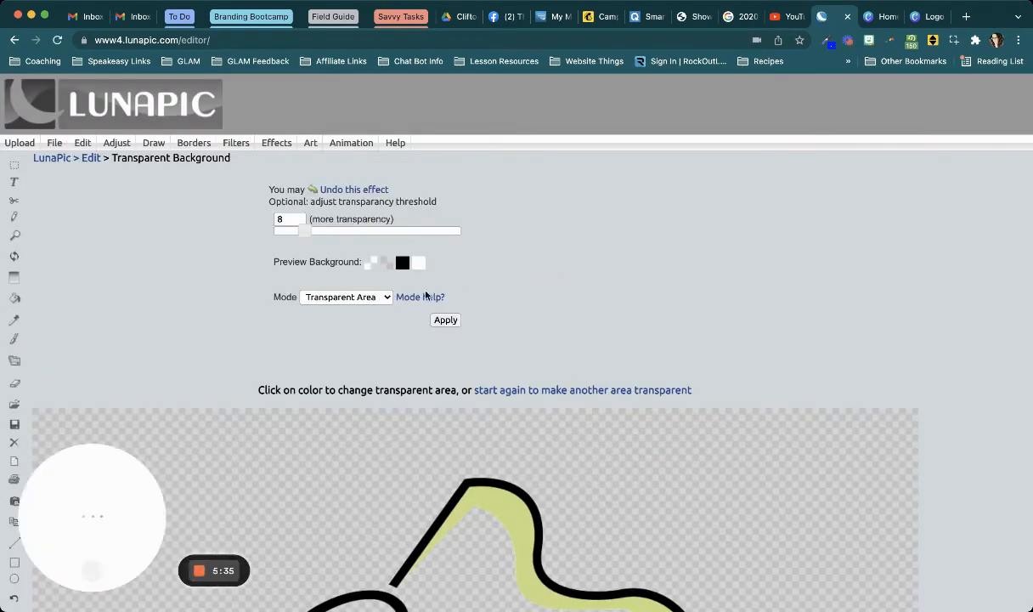
pyautogui.click(445, 320)
pyautogui.scroll(-10, 438, 322)
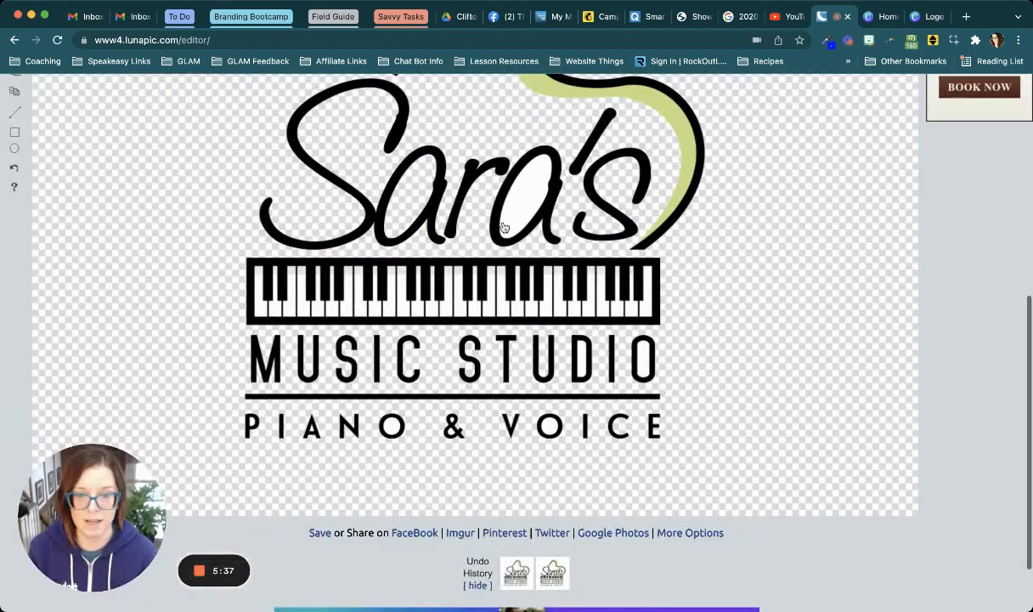
pyautogui.click(439, 323)
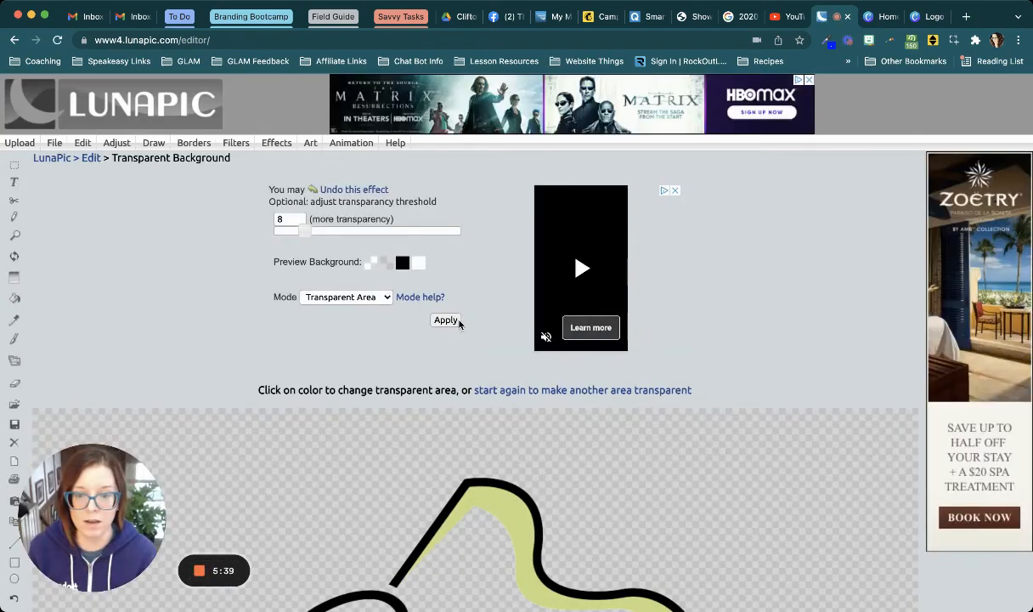
pyautogui.click(445, 320)
pyautogui.scroll(-10, 436, 303)
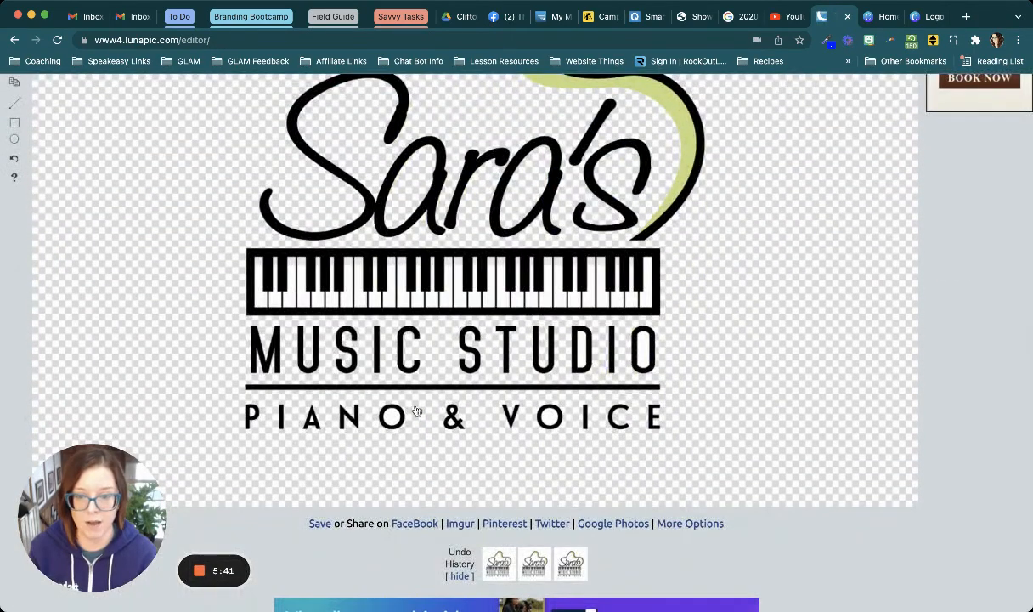
# Step: Switch back to the Canva design and open the uploaded images
pyautogui.click(931, 17)
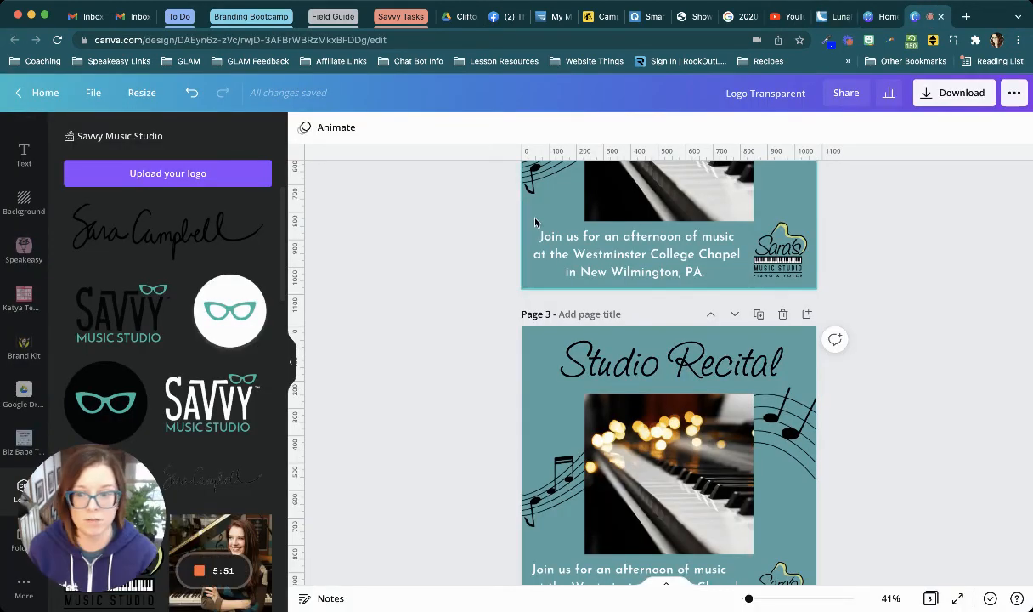
pyautogui.scroll(3, 24, 255)
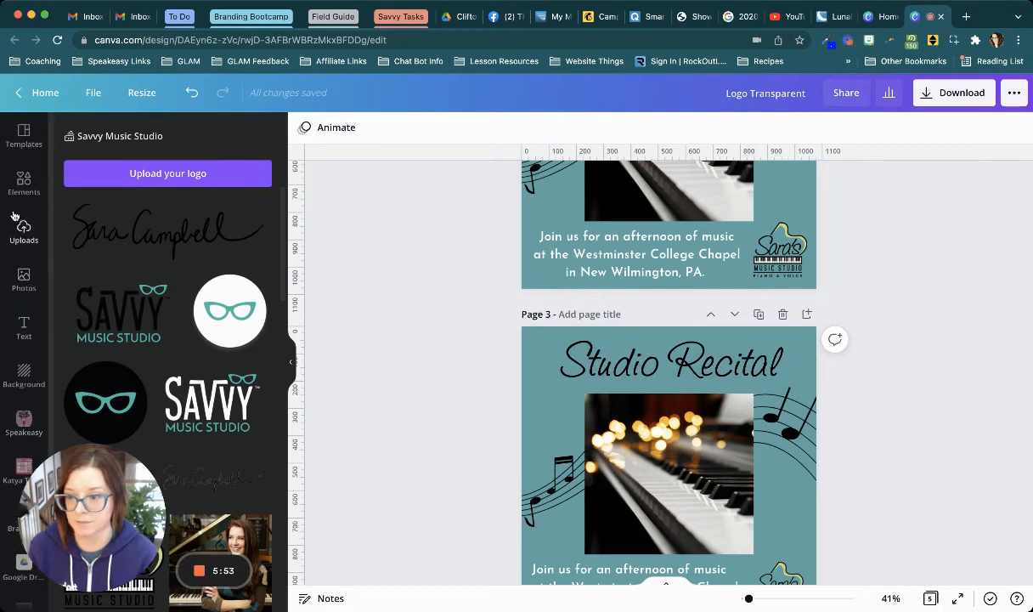
pyautogui.click(24, 228)
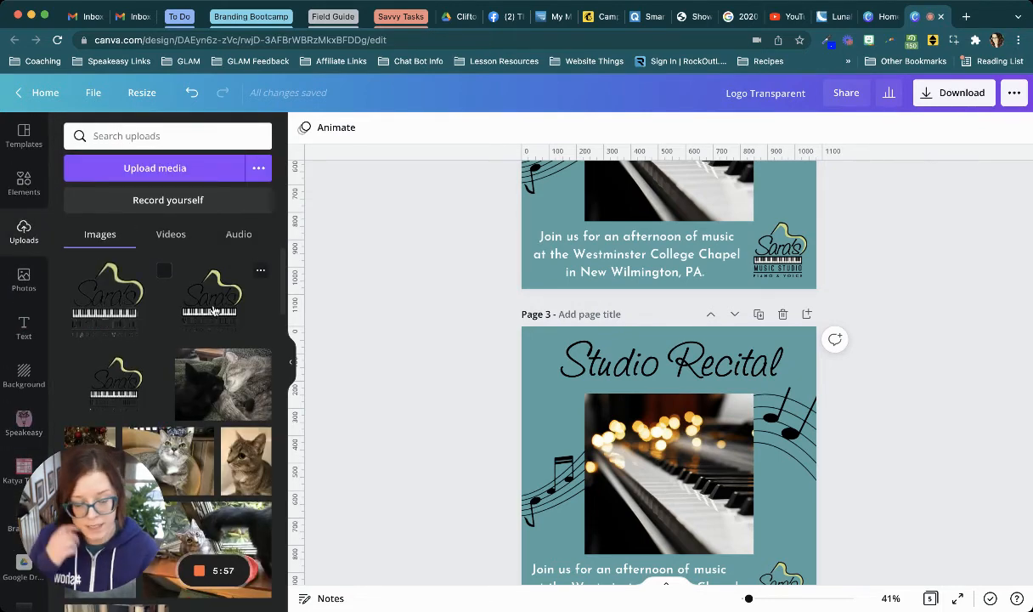
pyautogui.scroll(-3, 468, 316)
# Step: Zoom in to 124% on page 3 and move its logo up beside the piano photo's lower-right corner
pyautogui.moveTo(234, 311); pyautogui.dragTo(790, 450)
pyautogui.moveTo(750, 599); pyautogui.dragTo(768, 598)
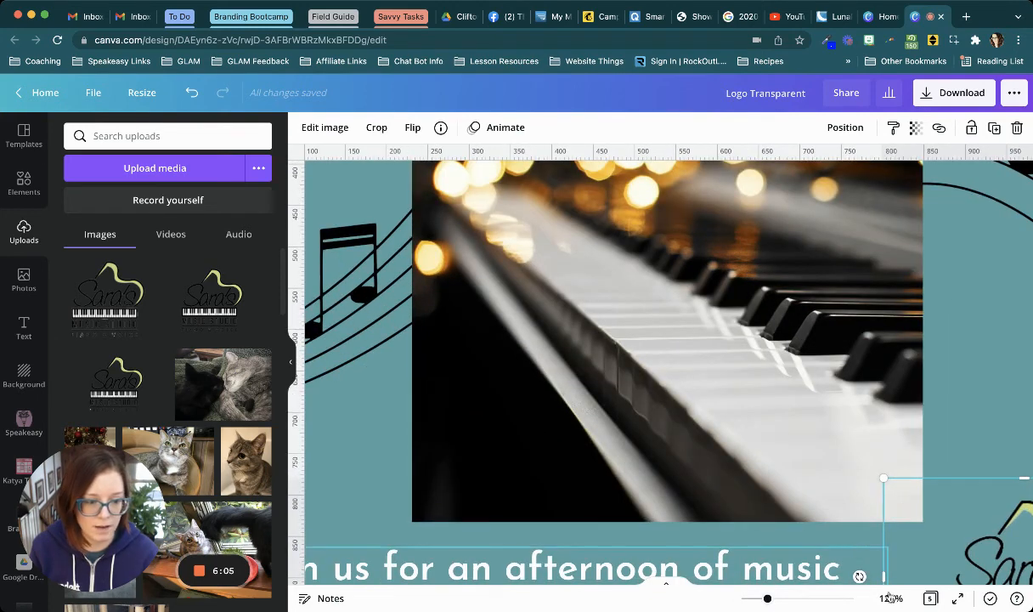
pyautogui.hscroll(-3, 756, 486)
pyautogui.hscroll(3, 756, 486)
pyautogui.scroll(-5, 756, 486)
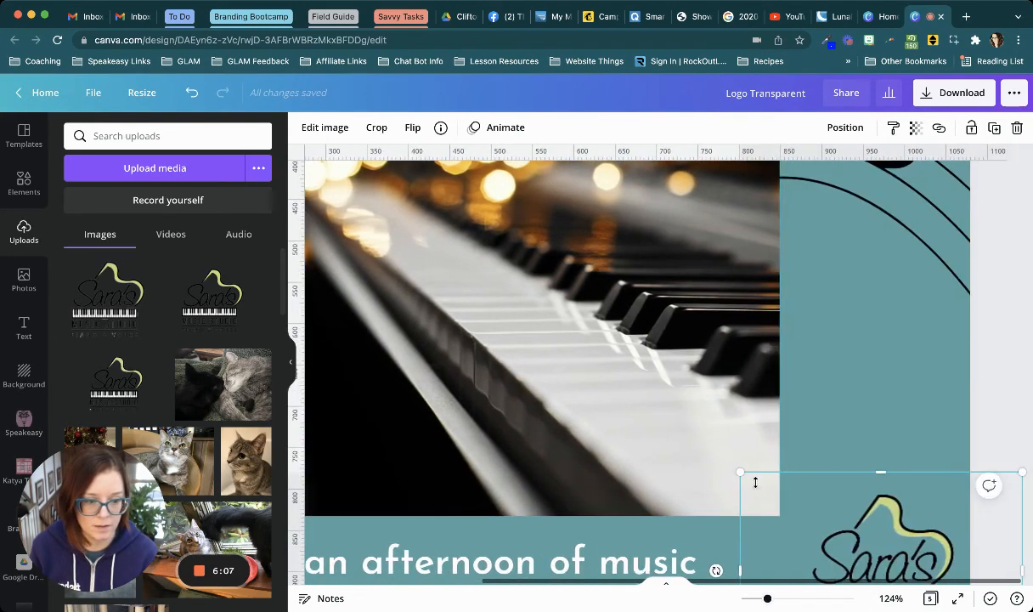
pyautogui.moveTo(888, 393); pyautogui.dragTo(909, 295)
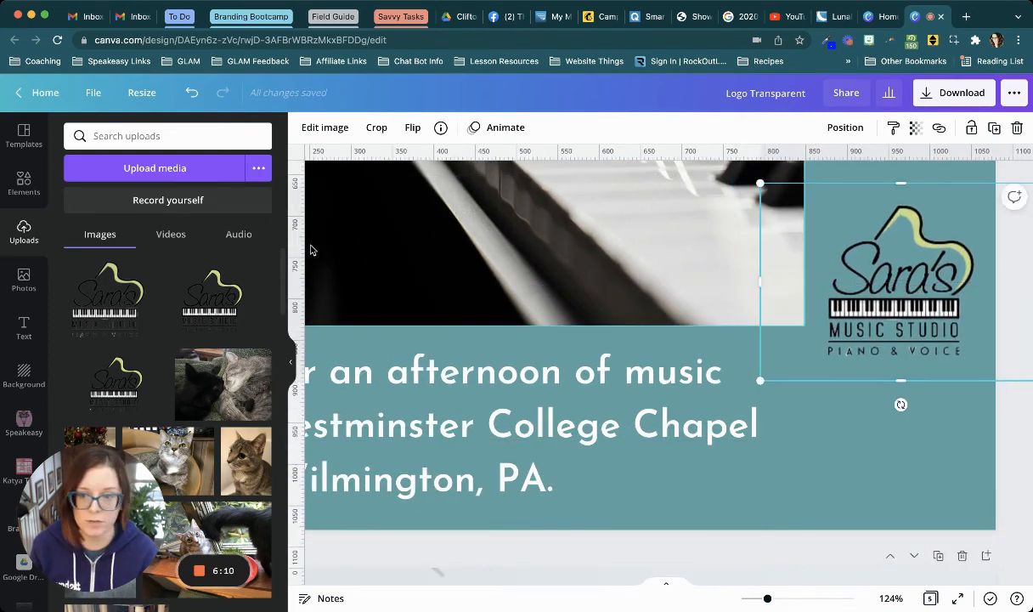
# Step: Add the second uploaded logo to page 3, resize it to about 325 × 227, and place it directly below the first logo
pyautogui.click(208, 294)
pyautogui.moveTo(634, 231); pyautogui.dragTo(897, 516)
pyautogui.moveTo(537, 175); pyautogui.dragTo(854, 398)
pyautogui.moveTo(959, 492); pyautogui.dragTo(880, 445)
pyautogui.moveTo(774, 347); pyautogui.dragTo(735, 331)
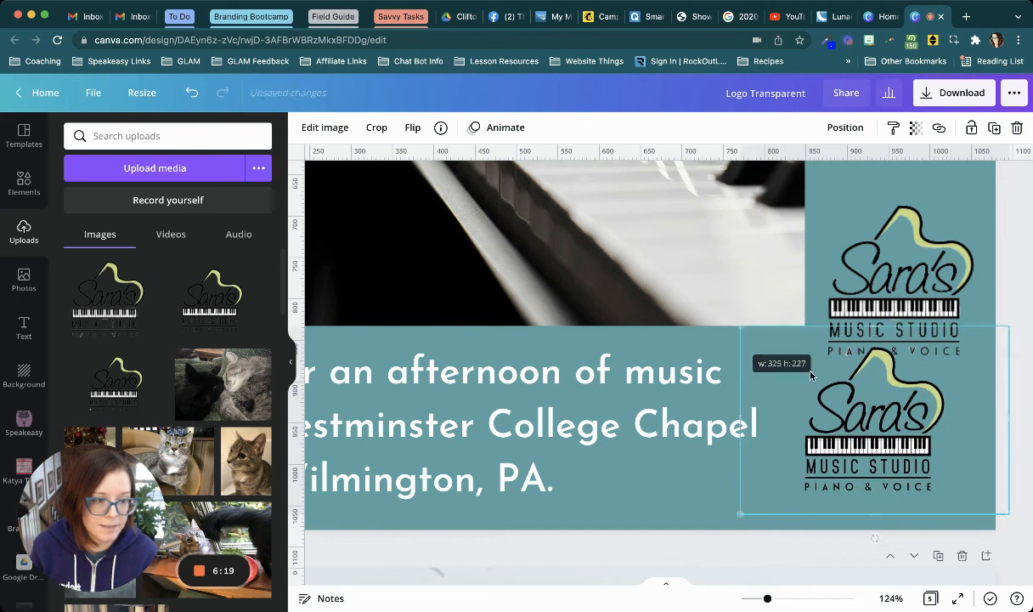
pyautogui.moveTo(907, 427); pyautogui.dragTo(933, 442)
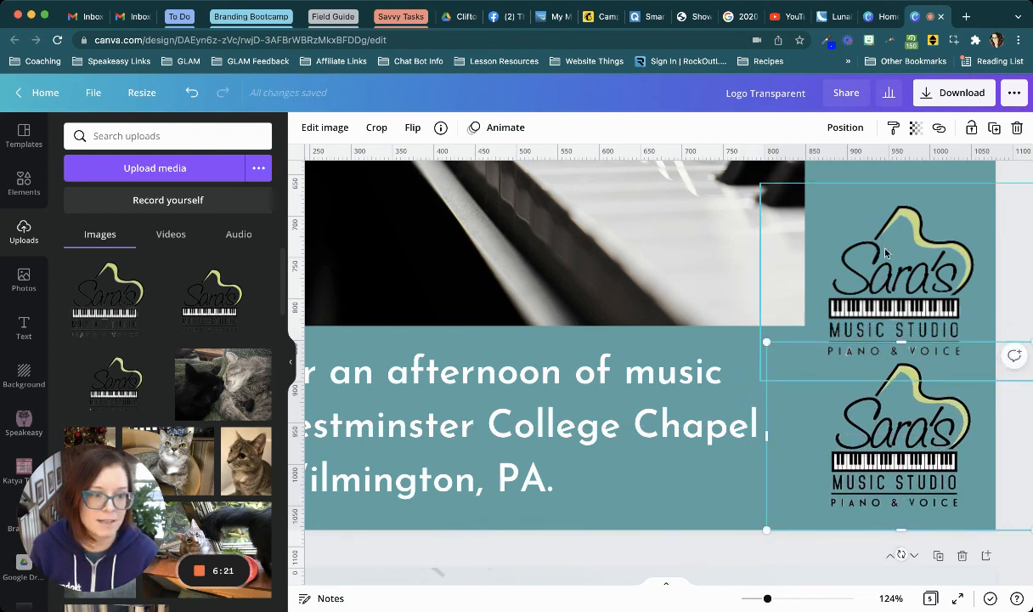